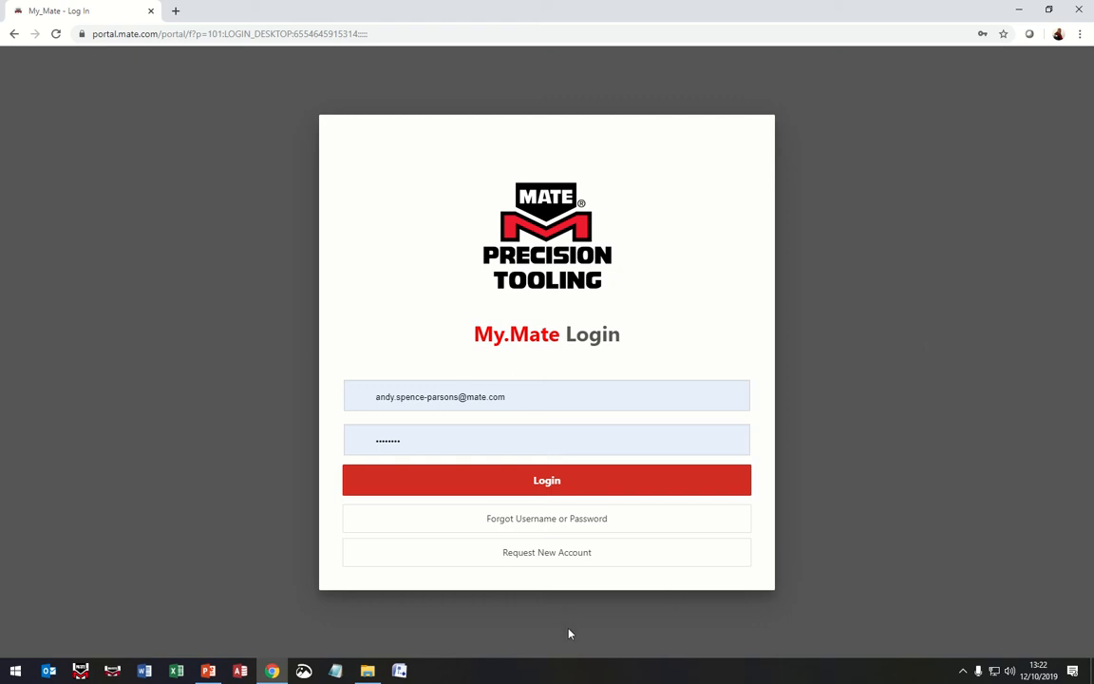
Step: Log in to the portal and switch the customer account to MATE PRECISION TOOLING
click(566, 485)
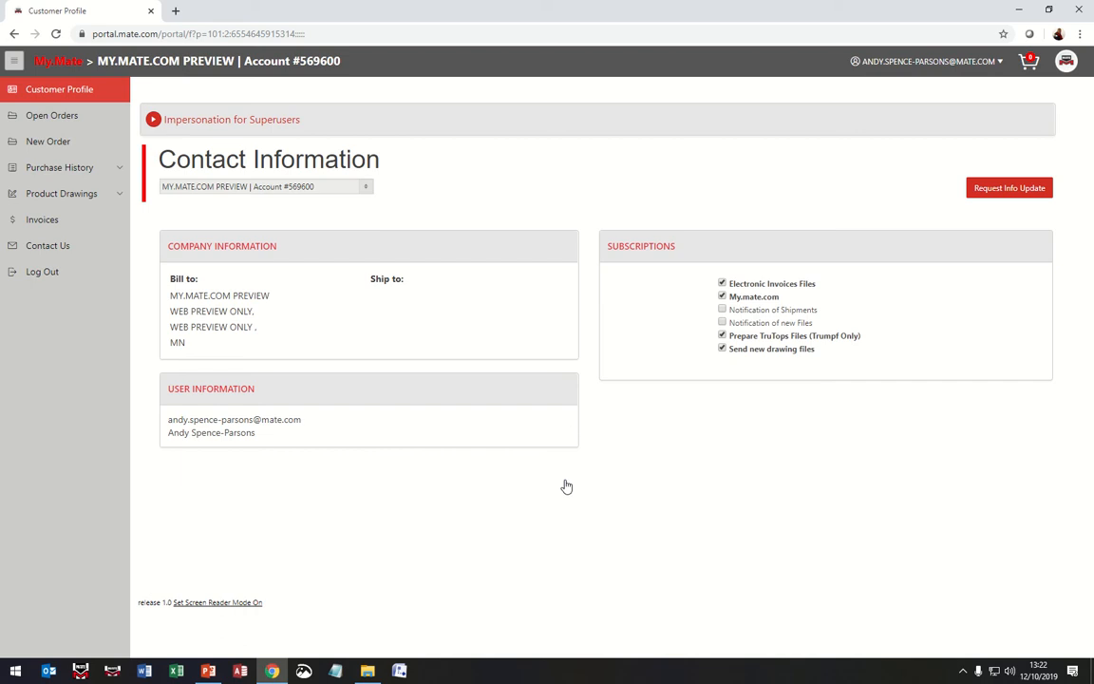
click(289, 186)
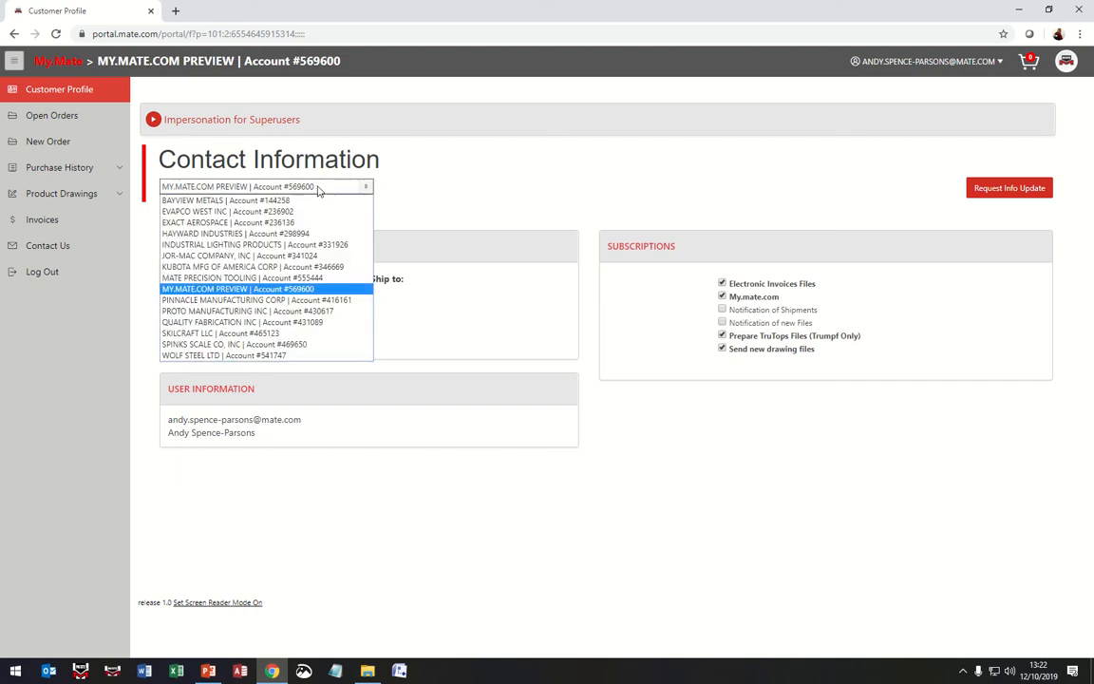
click(311, 277)
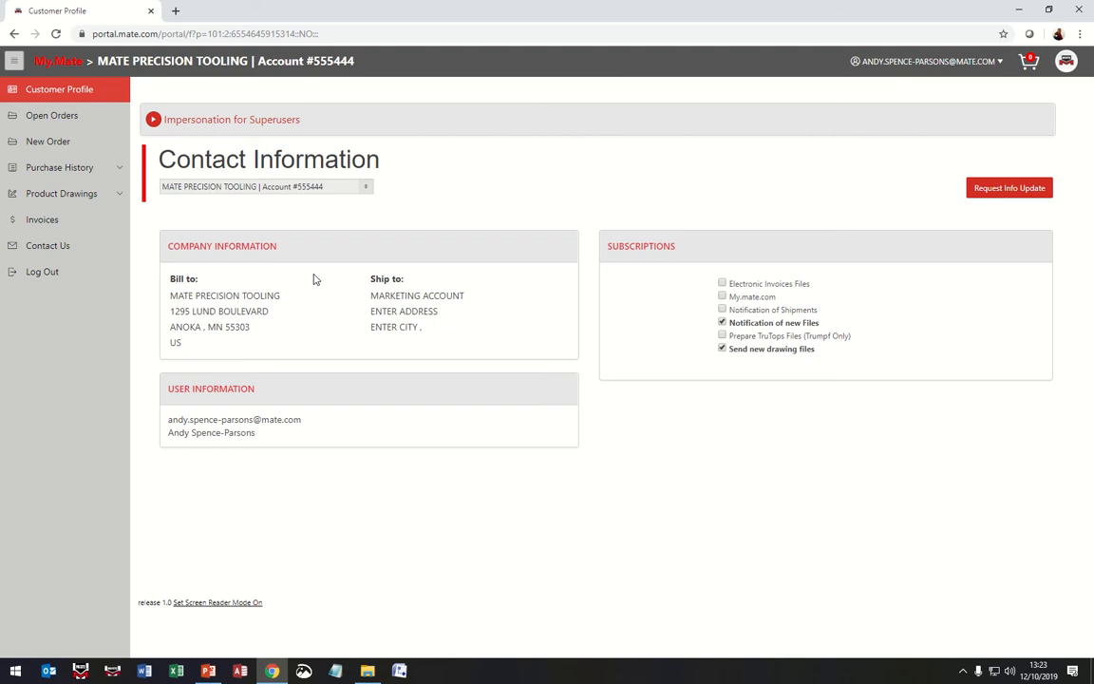
Step: Start a new order and choose Trumpf Style tooling for US Can MX and Direct Cust, TC 500 and newer (Rotational), Trumpf Standard, Size 1
click(85, 143)
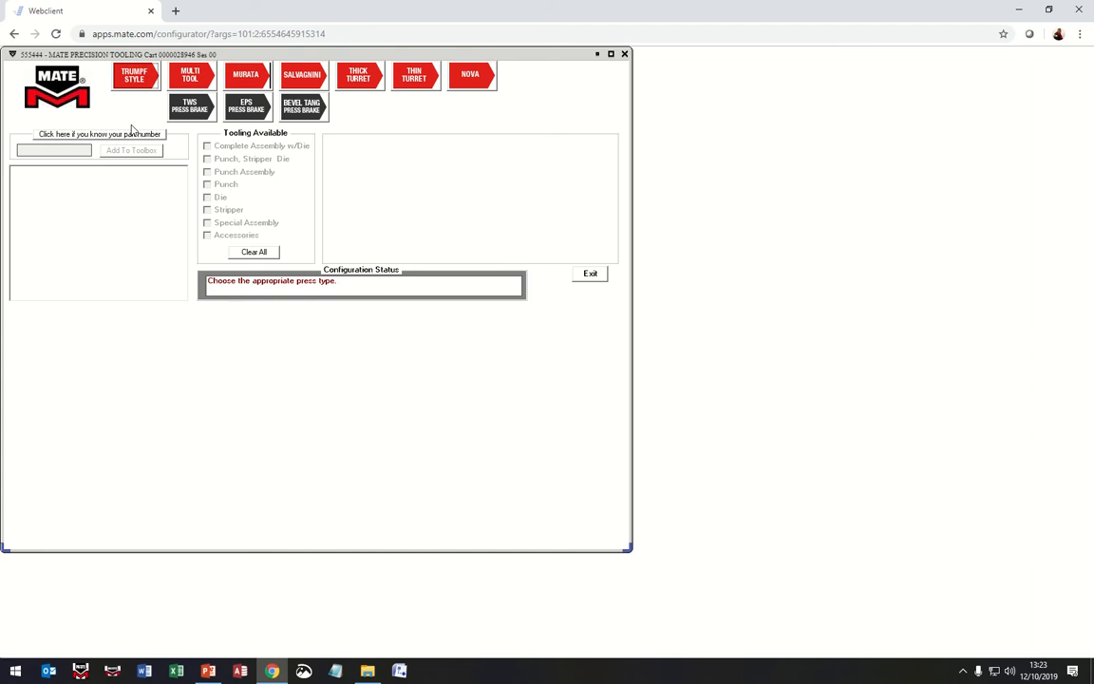
click(125, 79)
click(29, 181)
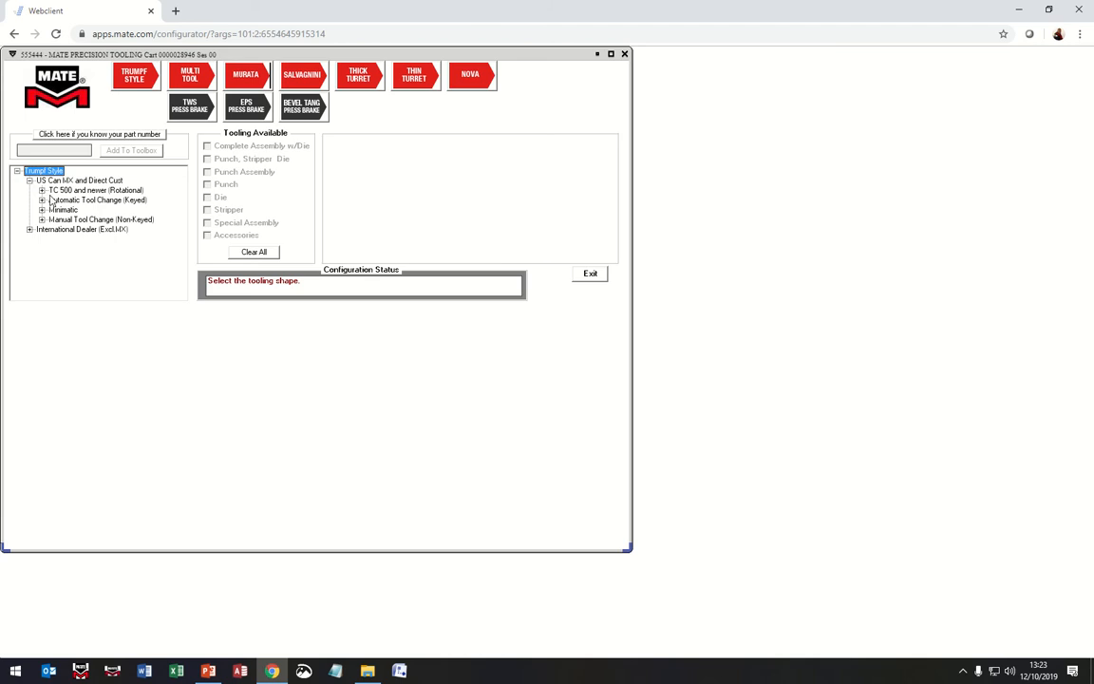
click(42, 190)
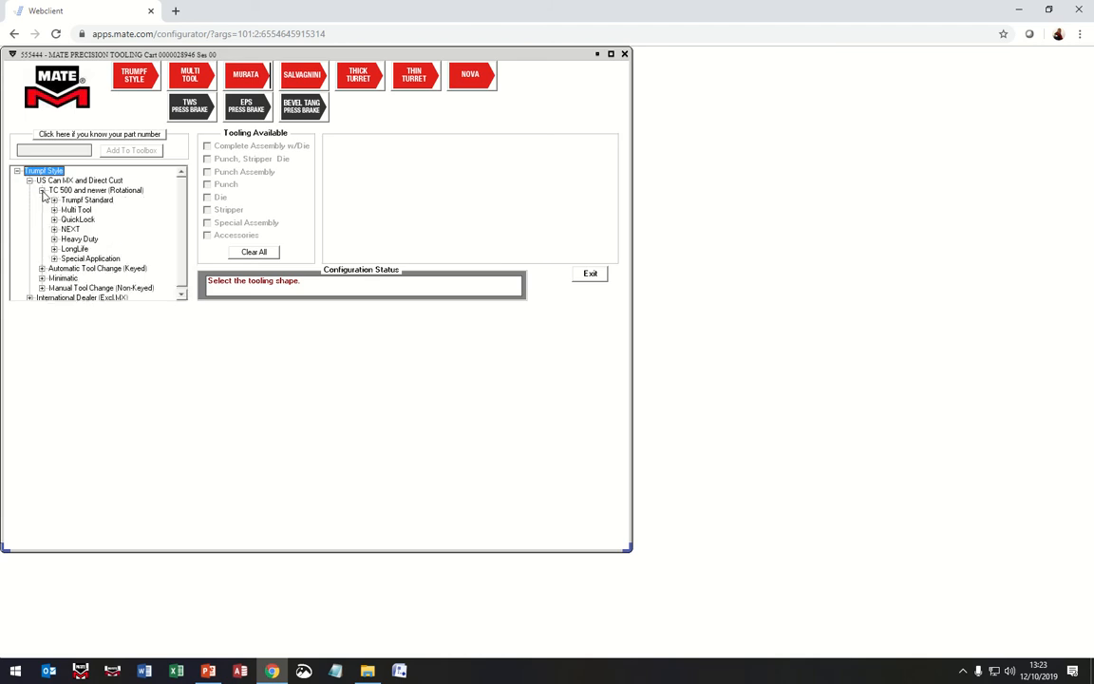
click(54, 200)
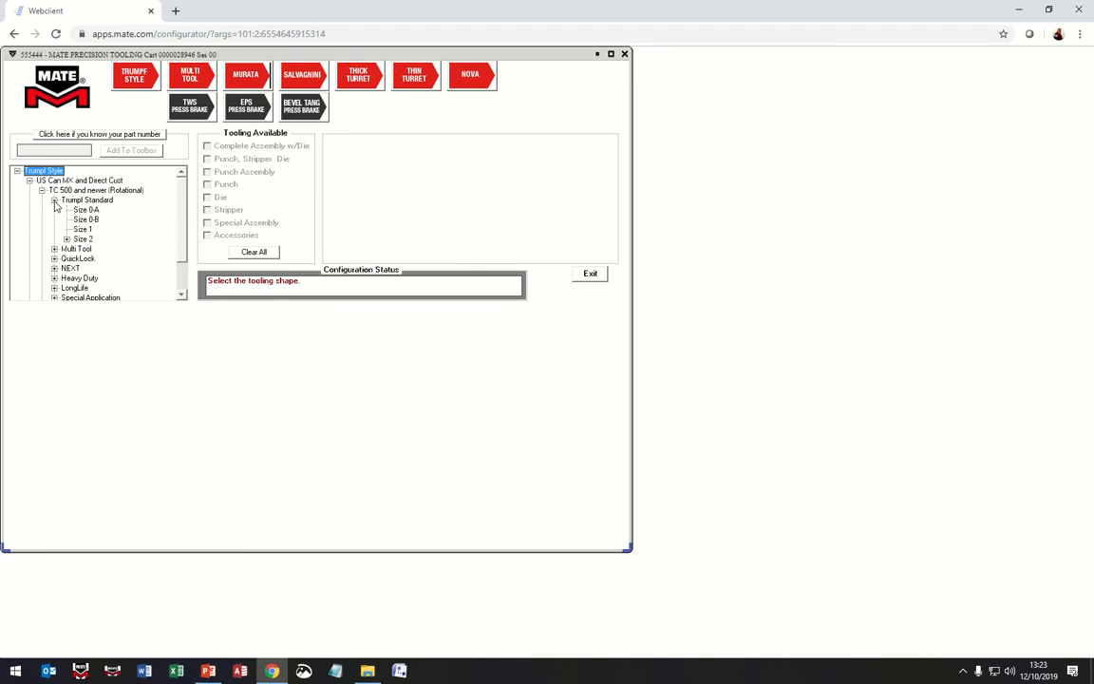
click(83, 230)
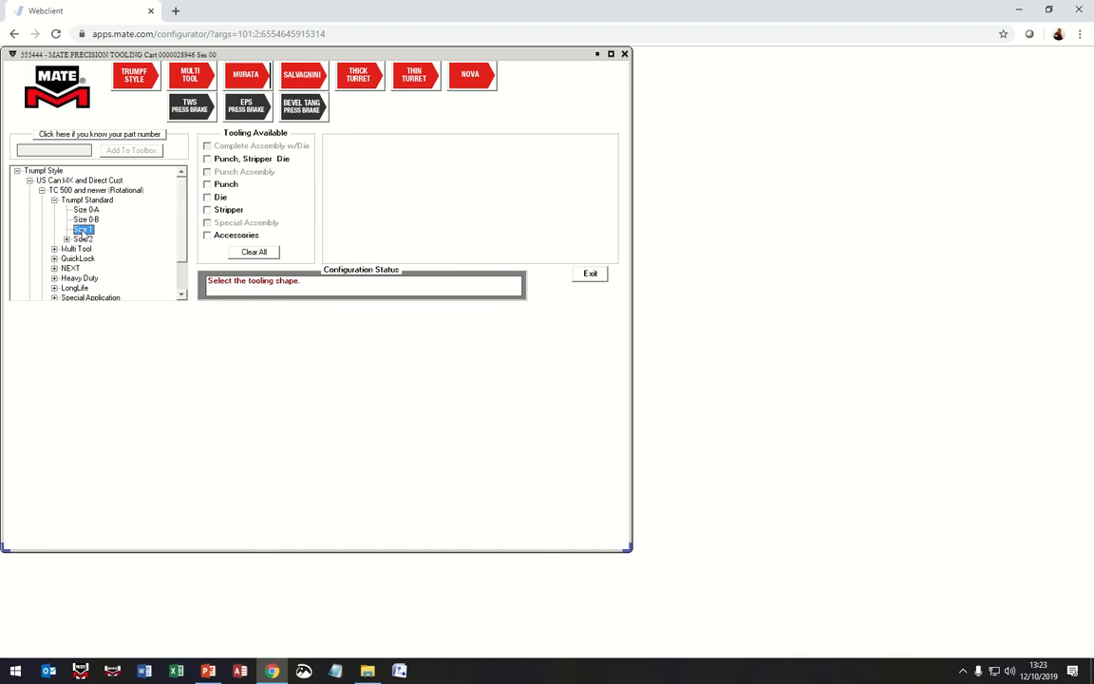
Step: Configure a round Punch, Stripper Die set, 1.000 inch wide with .008" die clearance, and add it to the toolbox
click(207, 160)
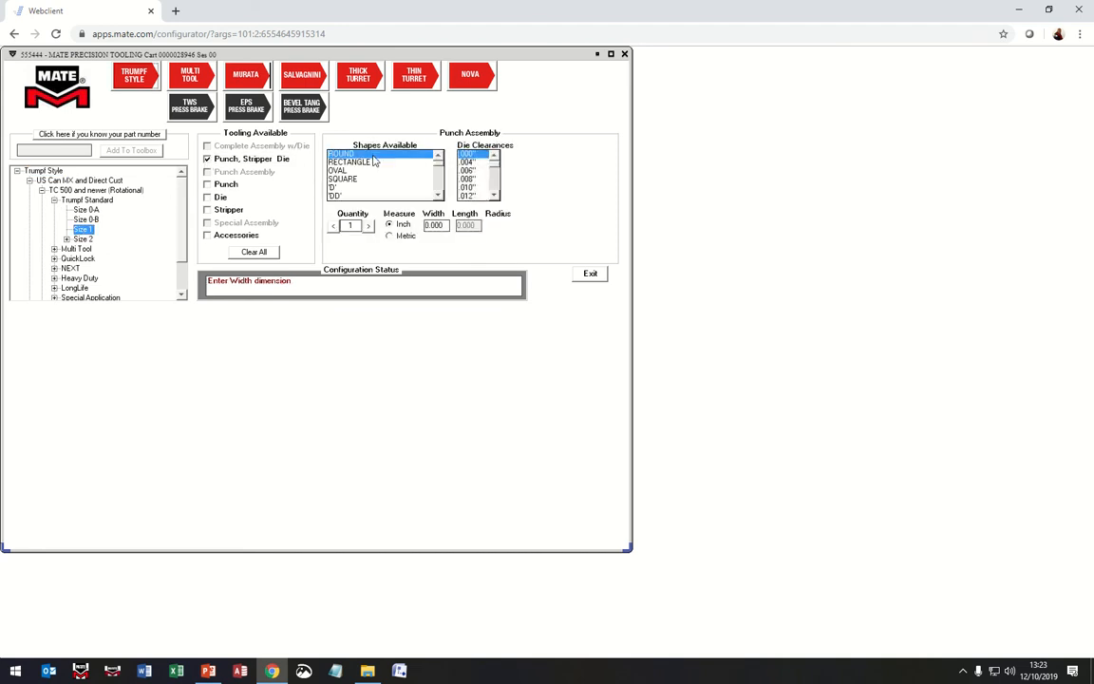
click(467, 179)
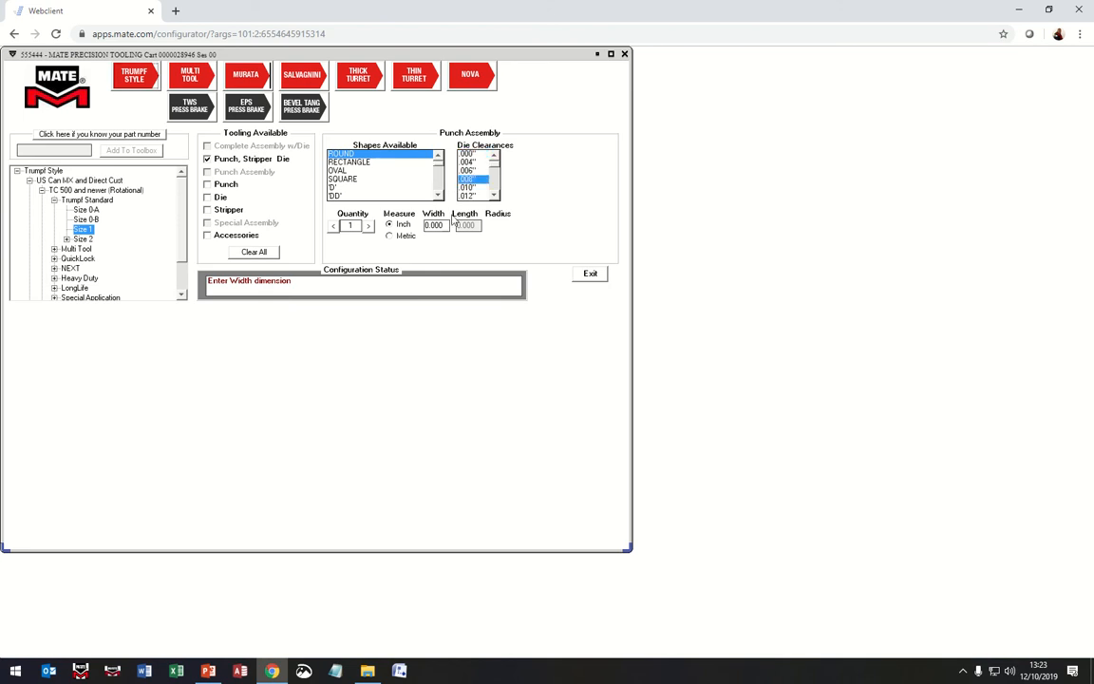
click(426, 225)
text(1)
key(Return)
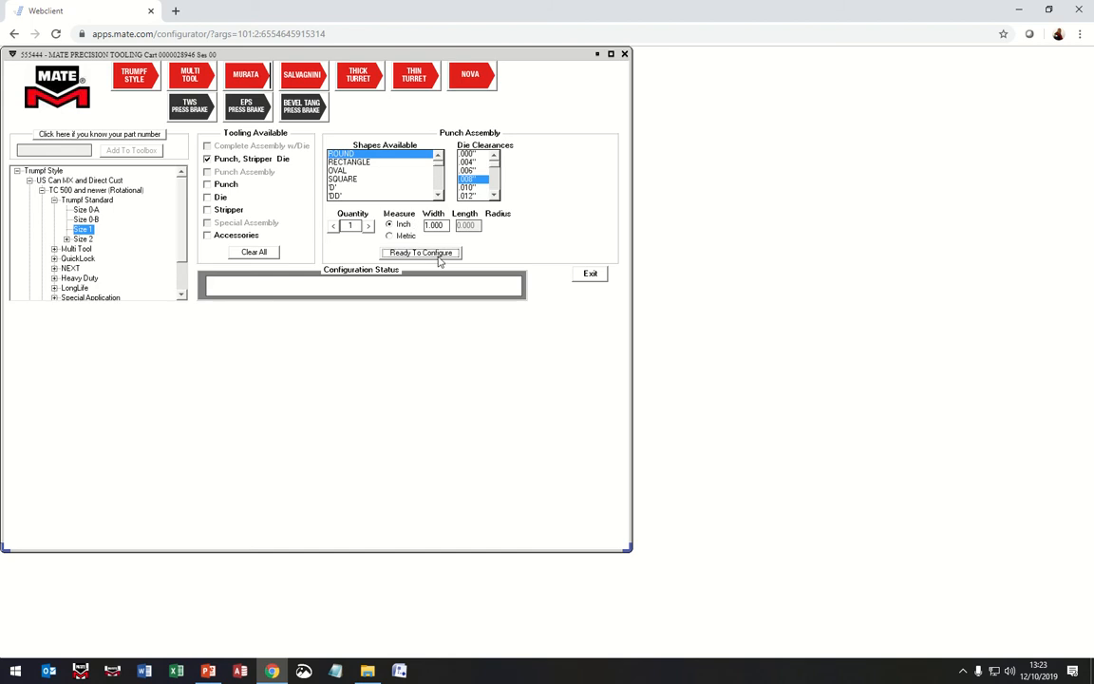
click(440, 254)
click(454, 255)
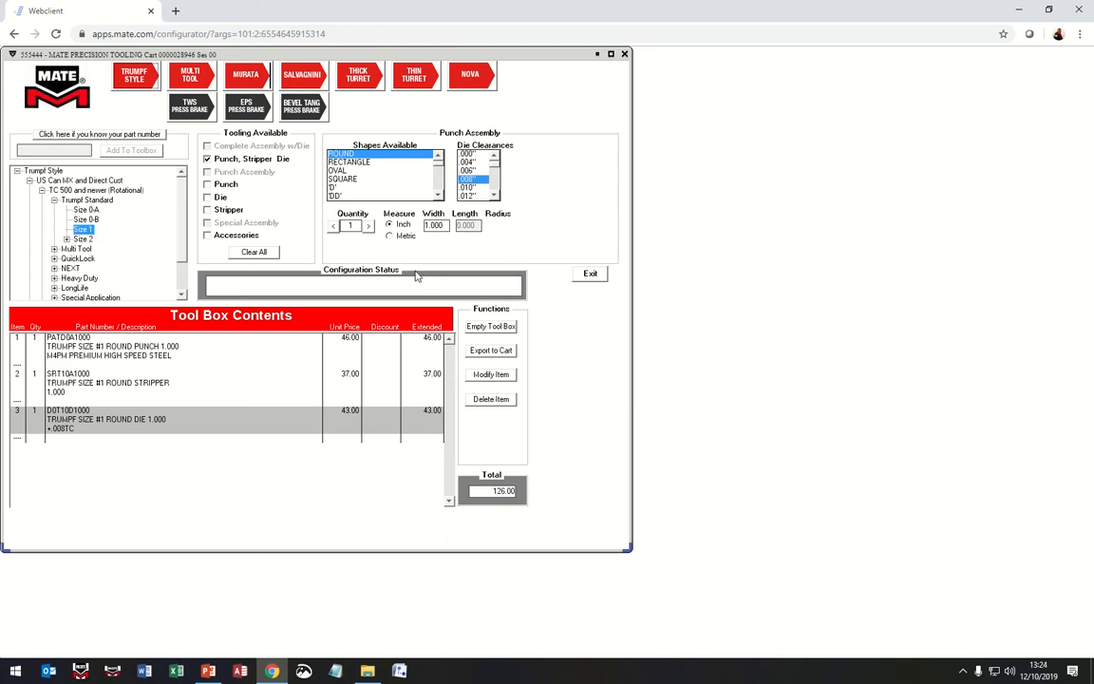
Step: Add a separate 1.000 inch round die with .012" clearance to the toolbox
click(207, 196)
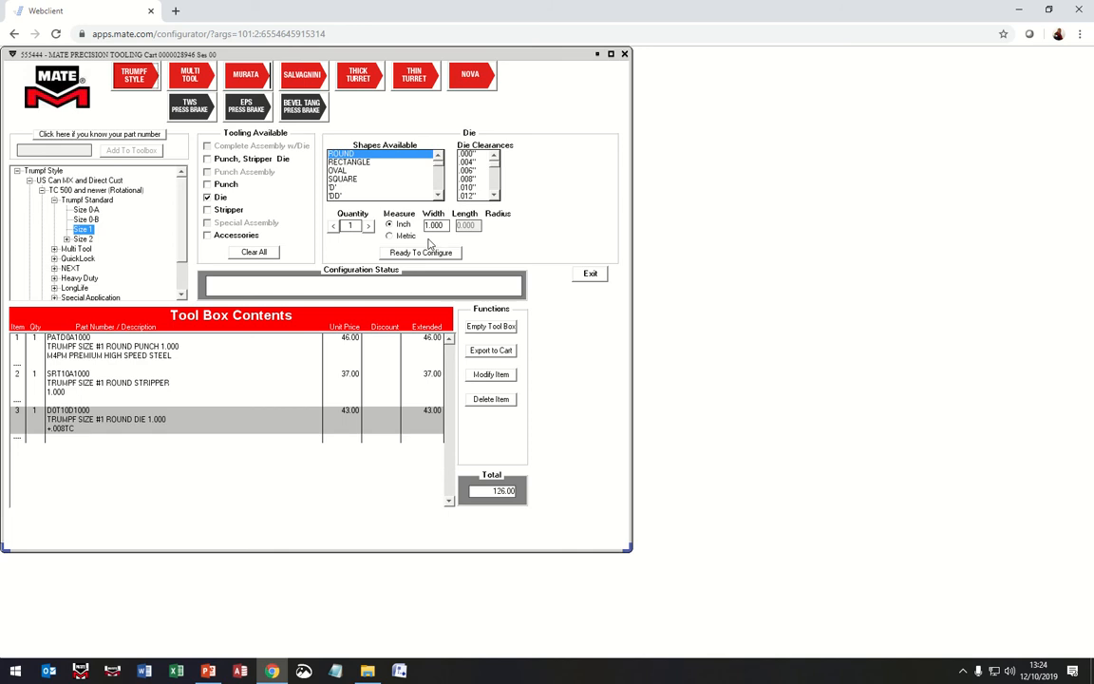
click(468, 197)
click(447, 253)
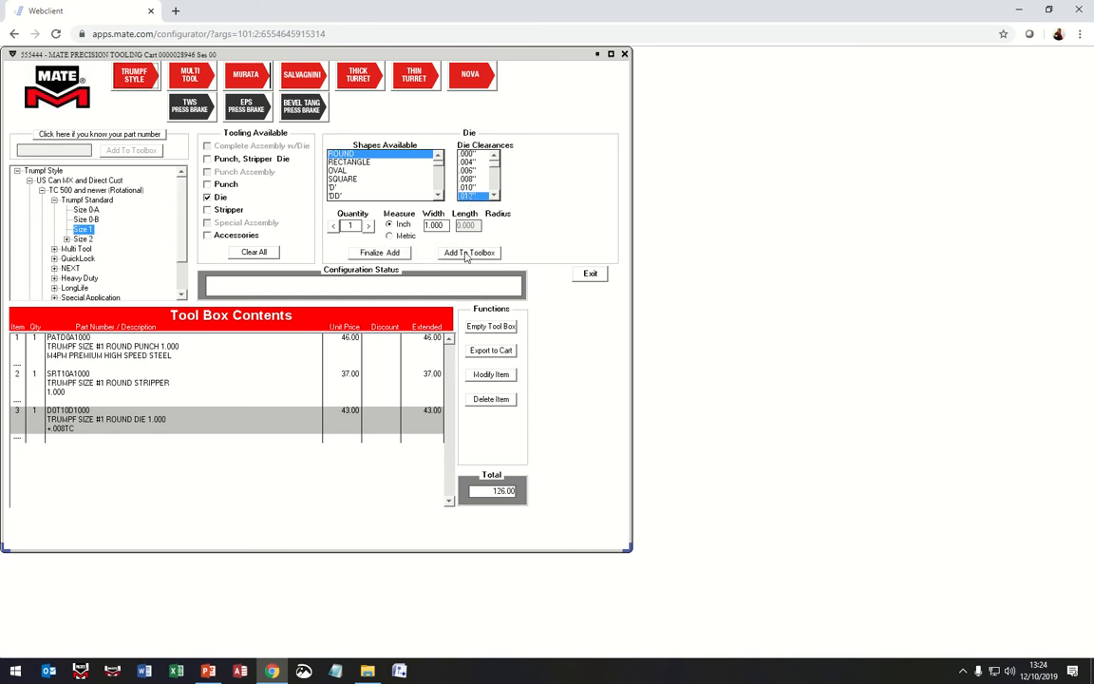
click(466, 253)
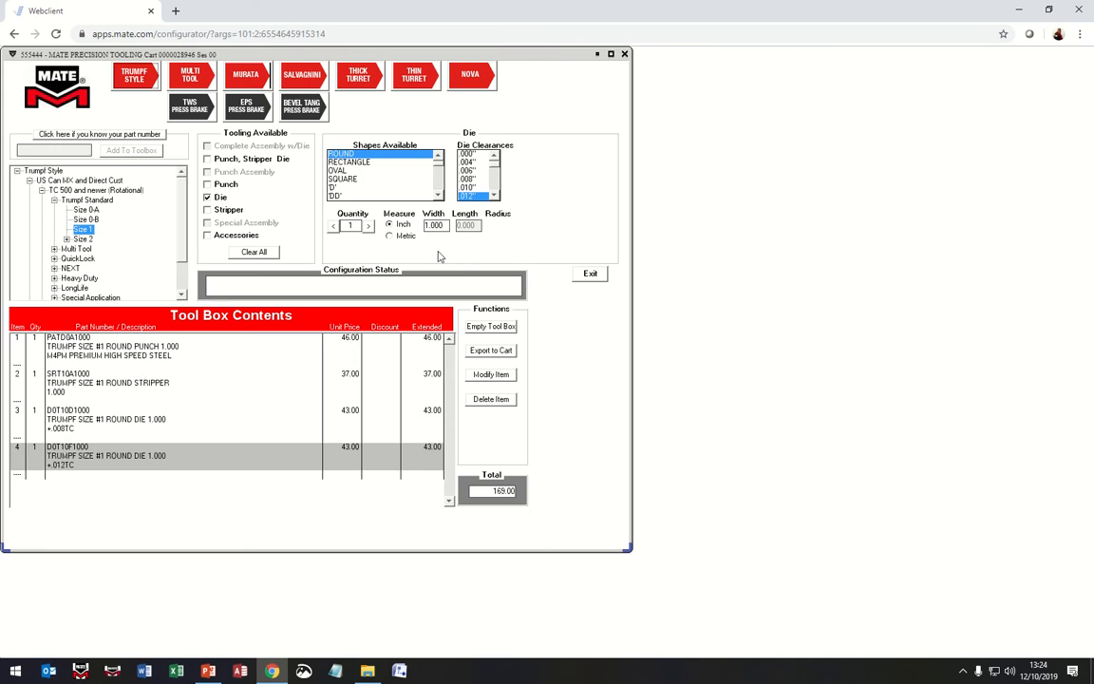
Step: Choose a Thick Turret Ultra Tec 1-1/4" B complete assembly with die, using the Ultra TEC punch and shaped guide
click(349, 74)
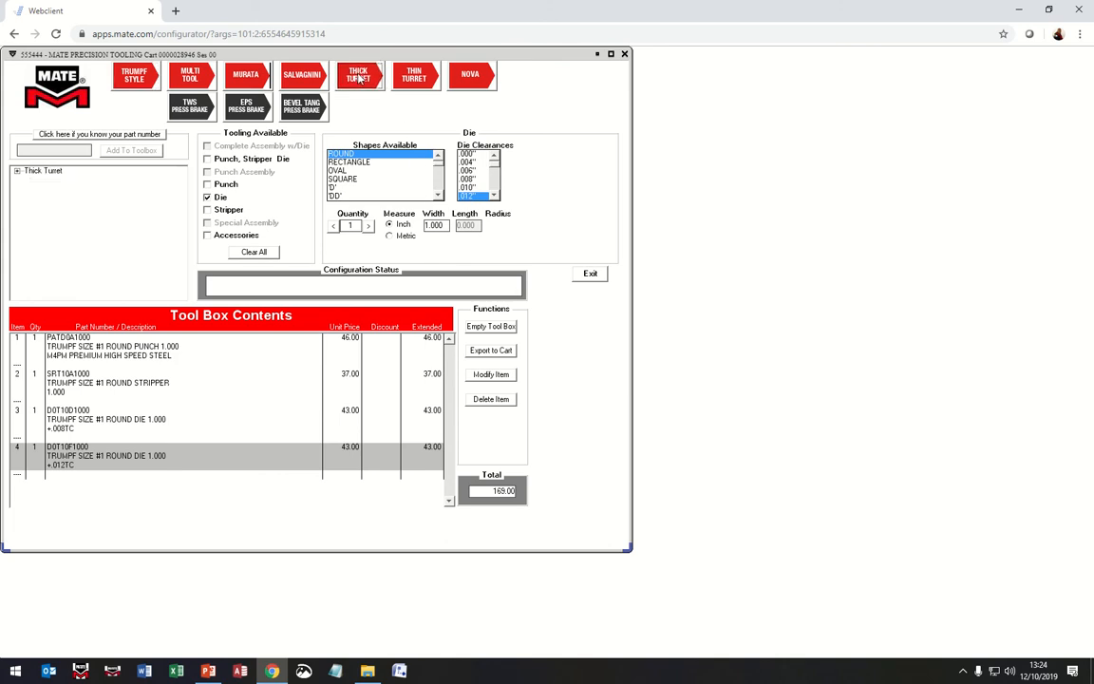
click(29, 170)
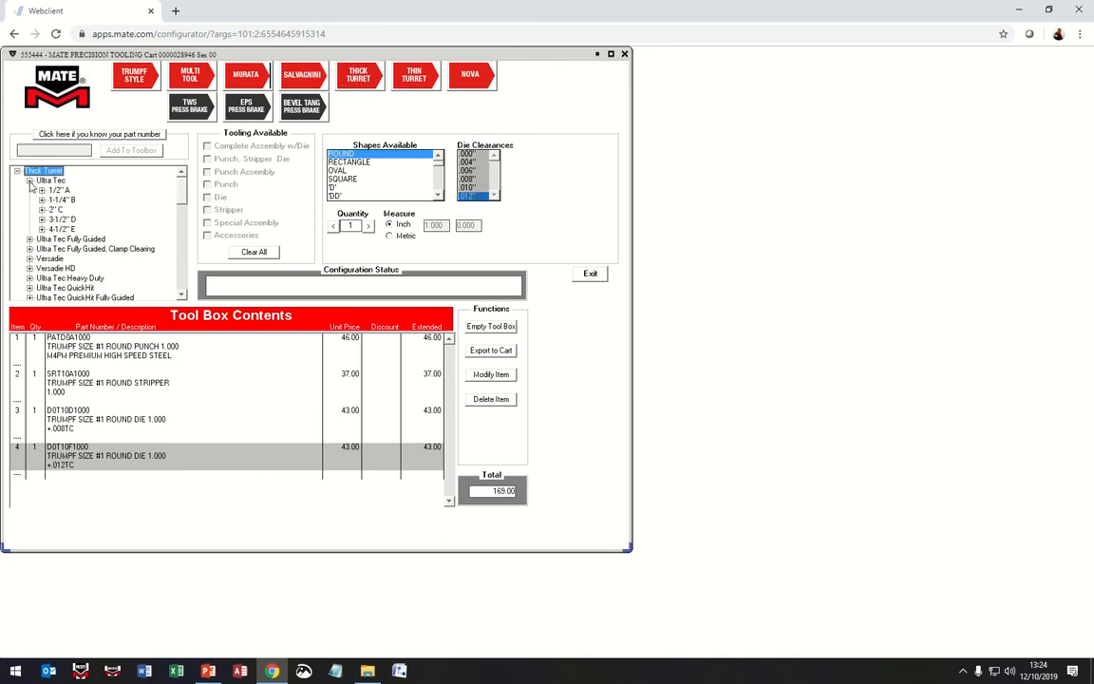
click(41, 199)
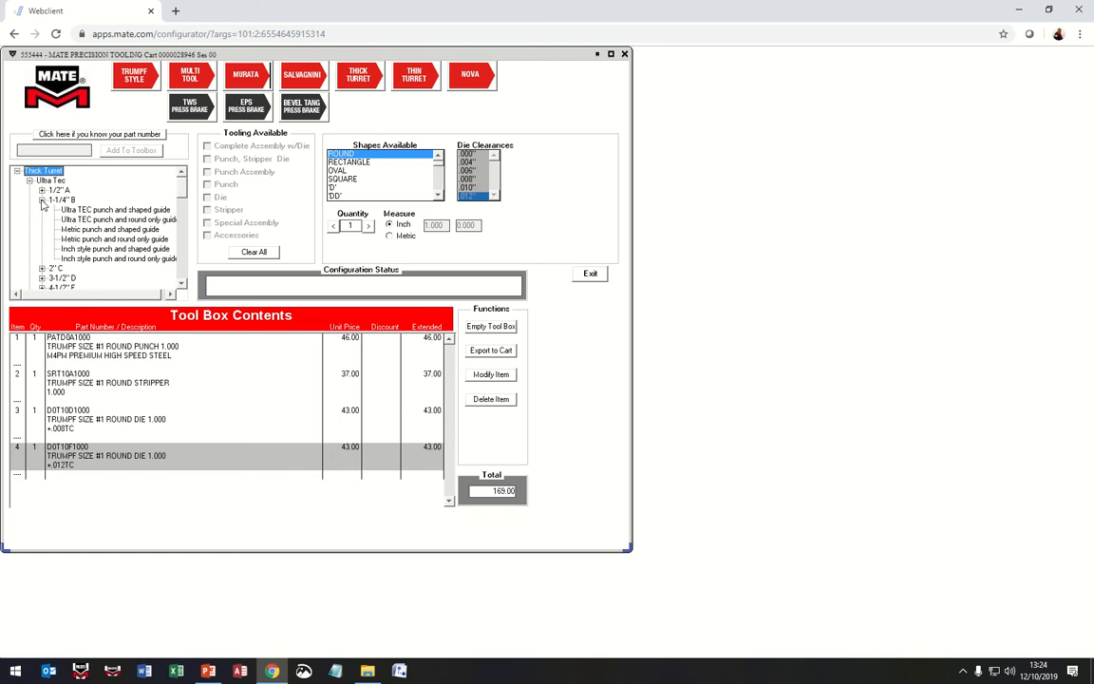
click(142, 220)
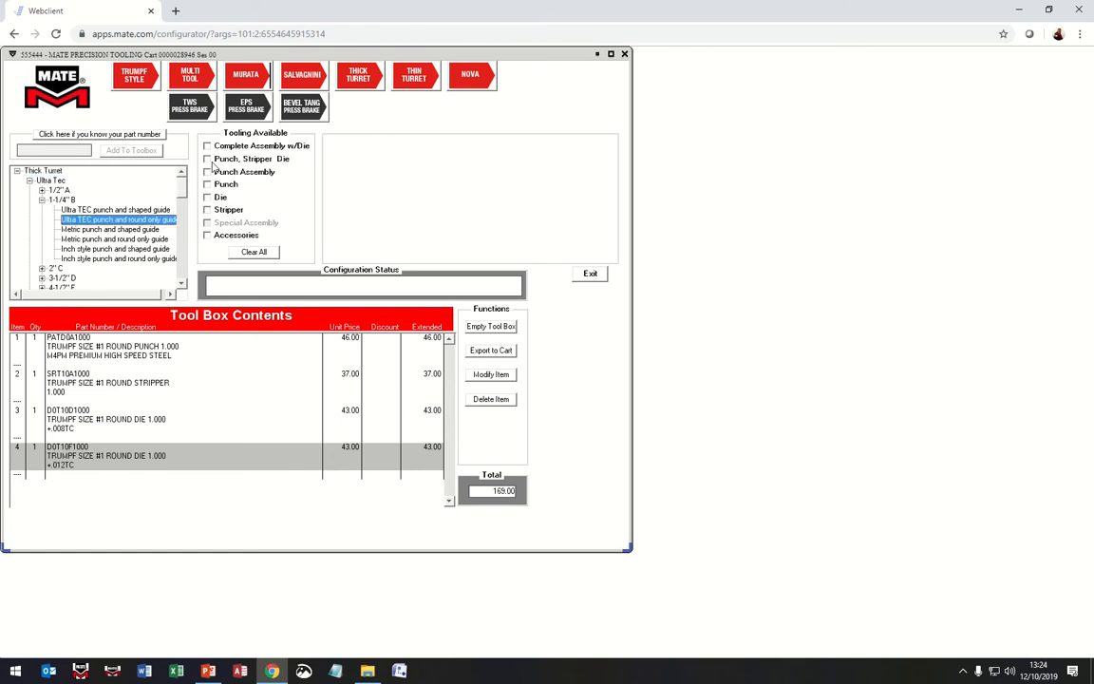
click(222, 149)
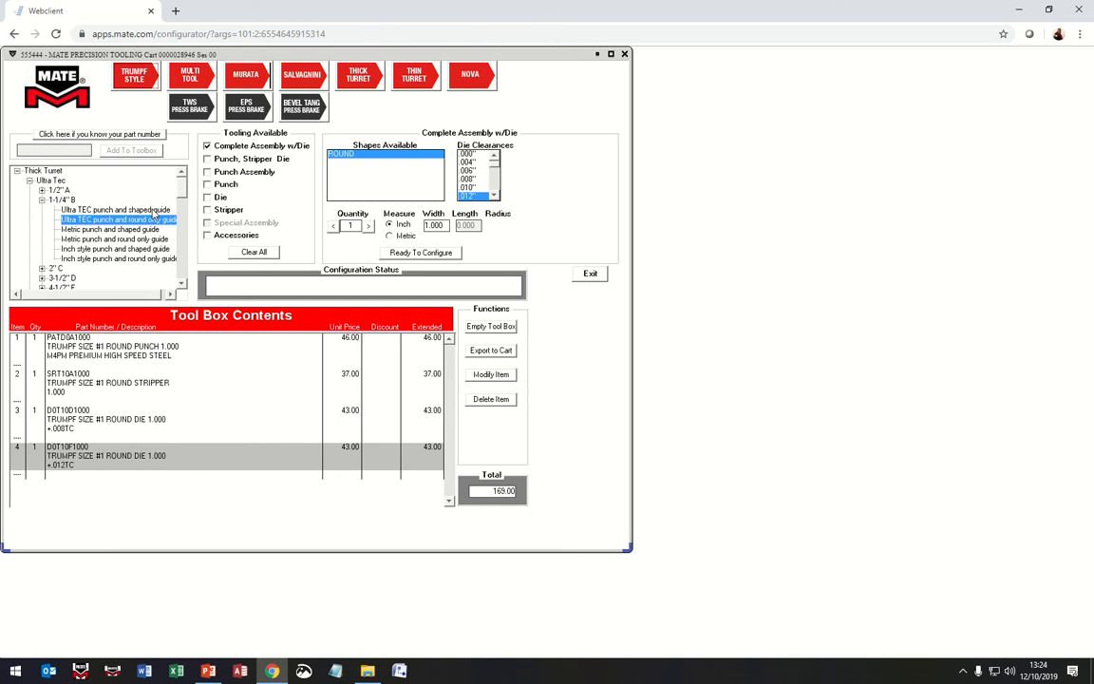
click(153, 210)
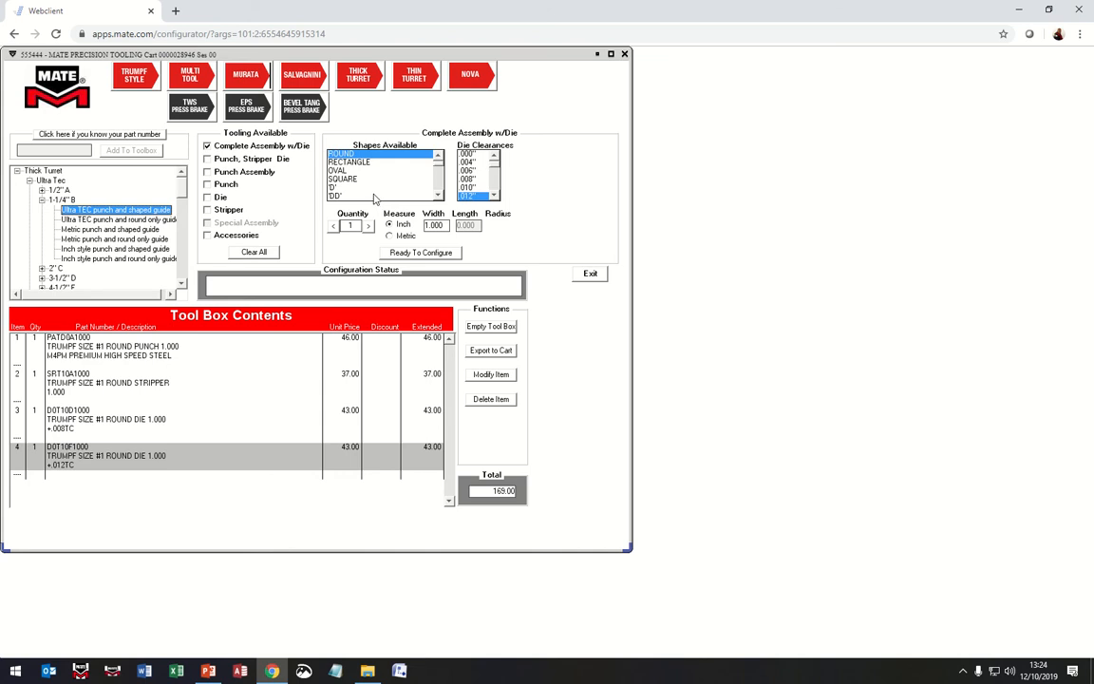
Step: Configure the assembly as a rectangle with .008" die clearance, 0.250 inch width and 2.000 inch length
click(360, 163)
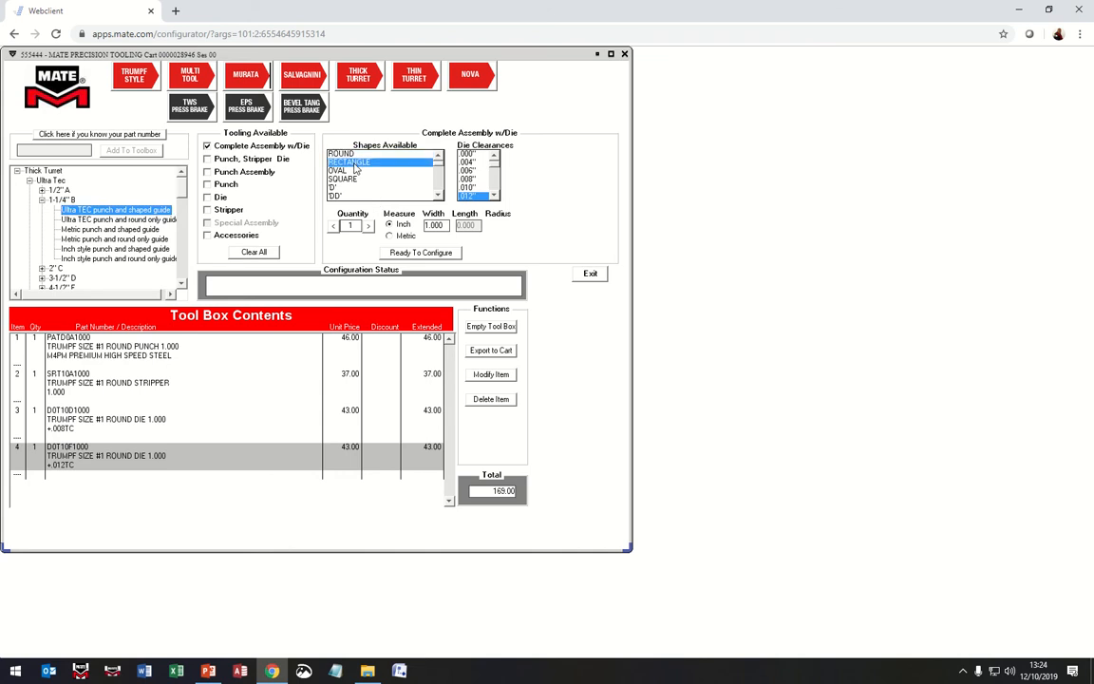
click(469, 179)
drag(441, 225, 418, 225)
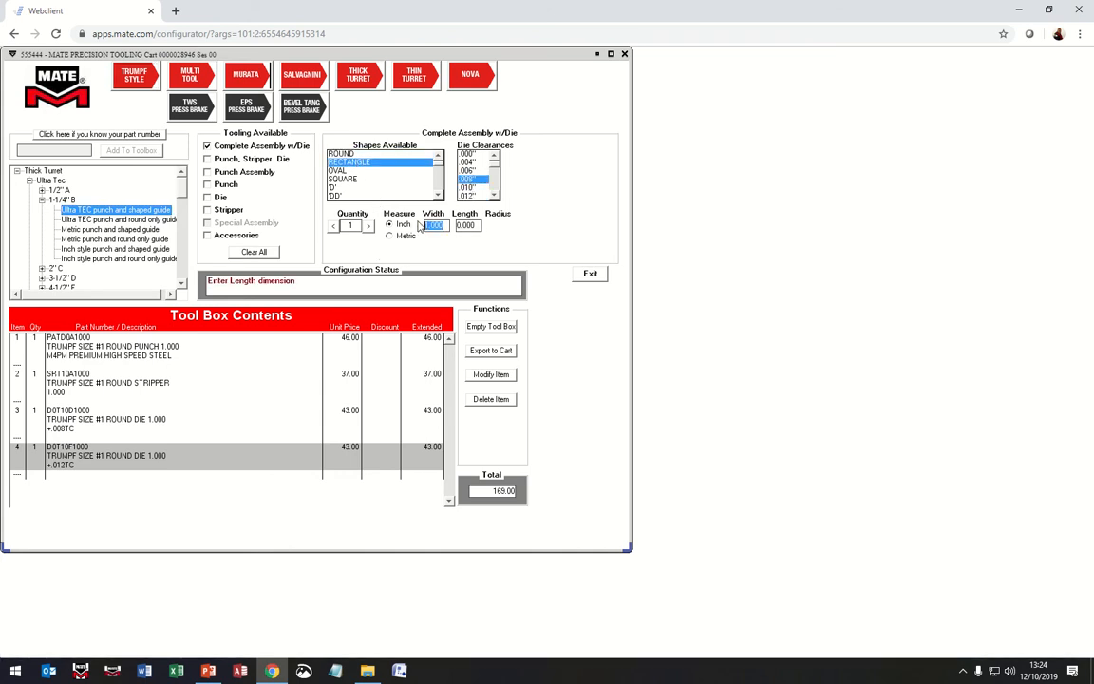
key(BackSpace)
text(.25)
key(Tab)
text(2)
key(Tab)
click(396, 256)
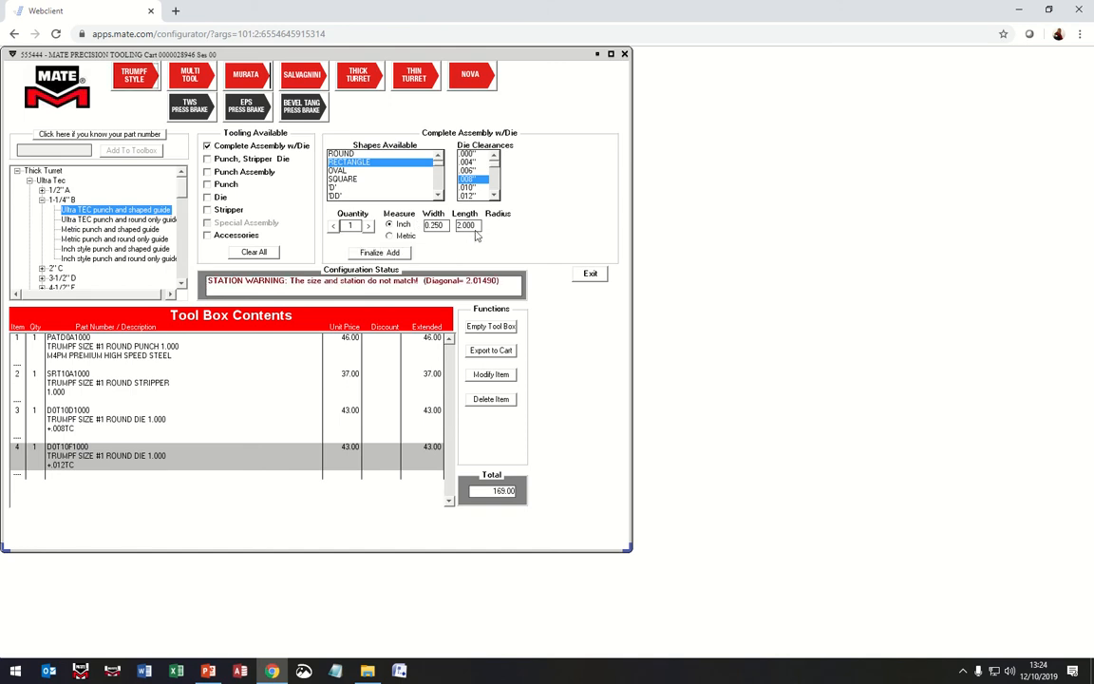
Step: Set the rectangle's length to 1.000 inch and submit the assembly for configuration
drag(477, 225, 451, 222)
text(1)
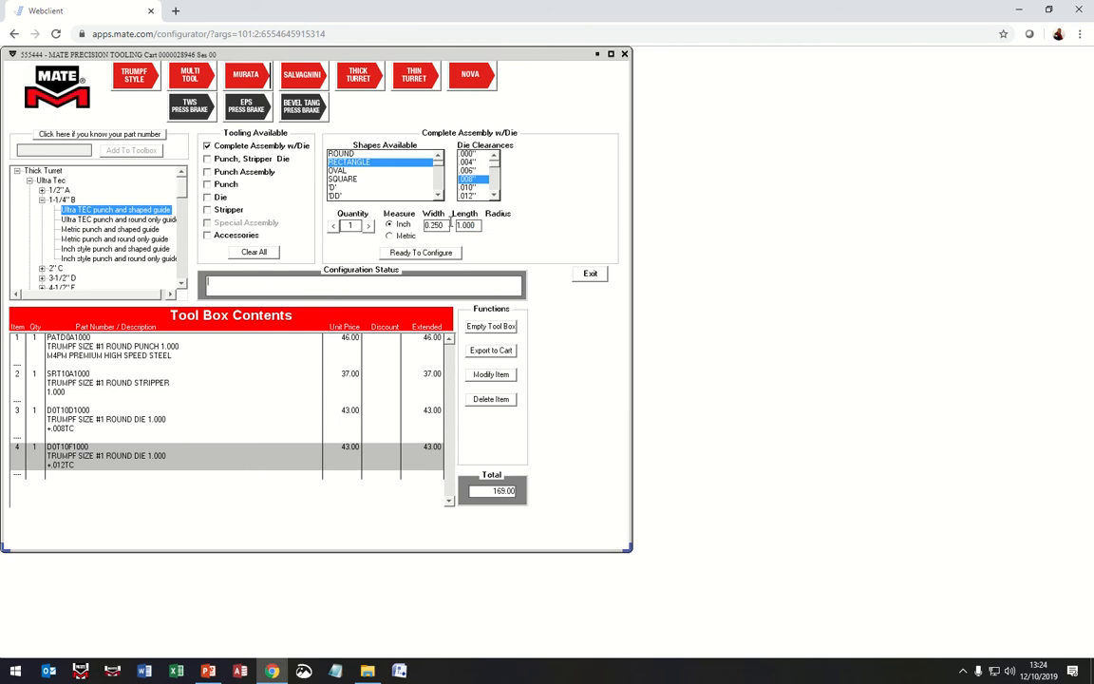
click(458, 255)
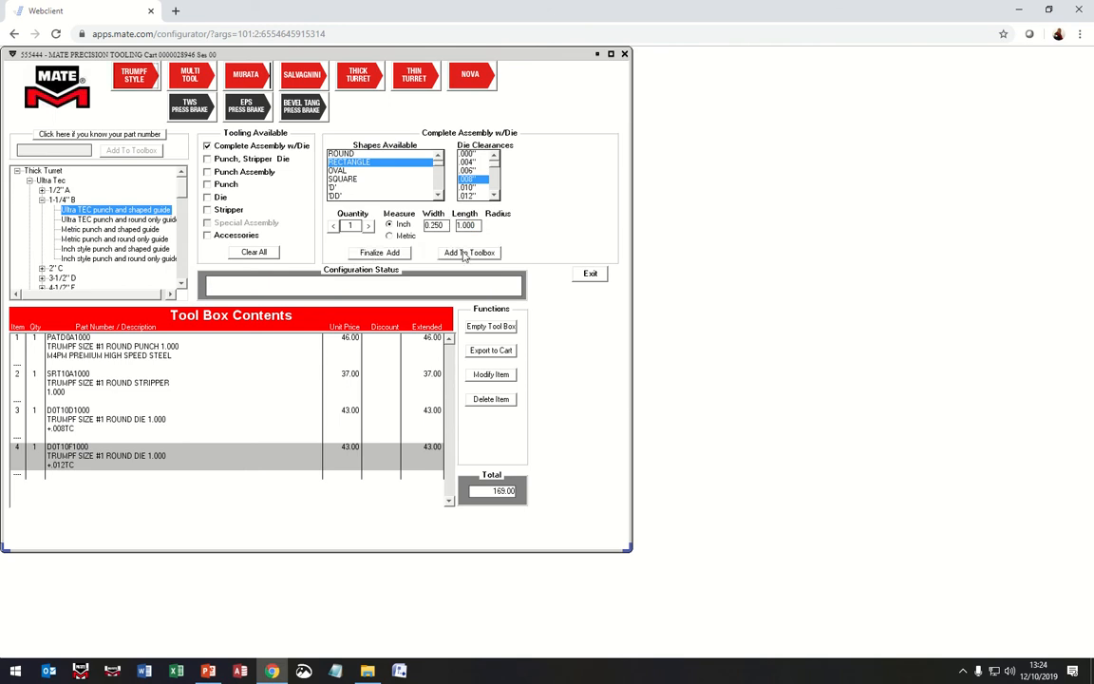
Step: Finalize the assembly with a SUPERMAX coating on the punch and add its items to the tool box
click(400, 257)
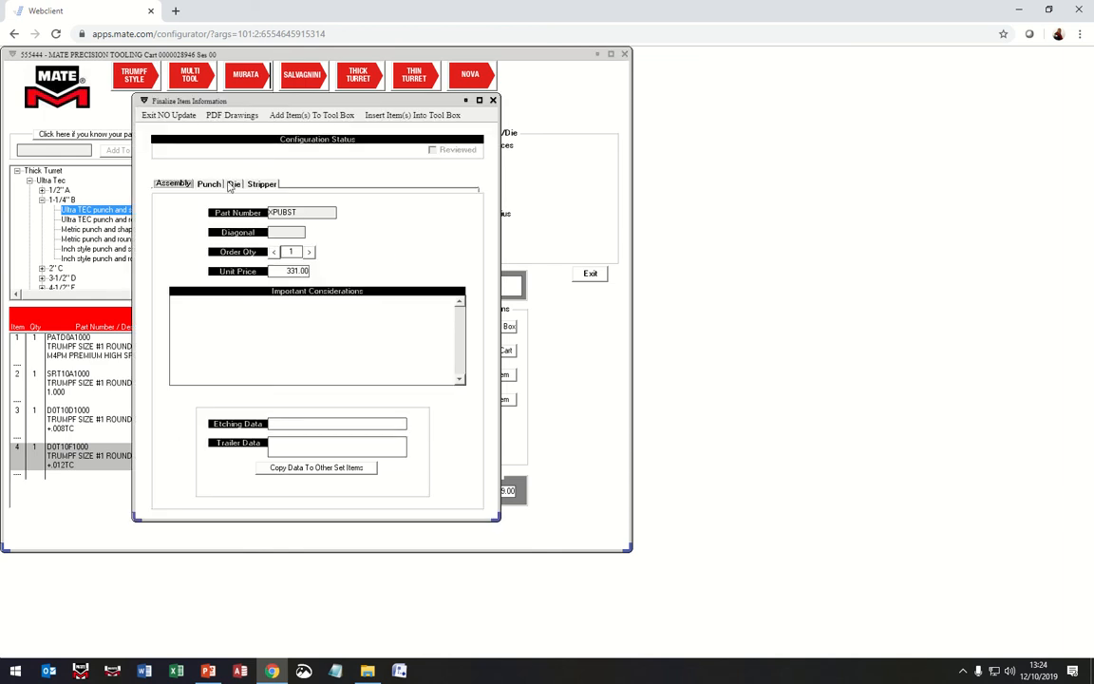
click(211, 186)
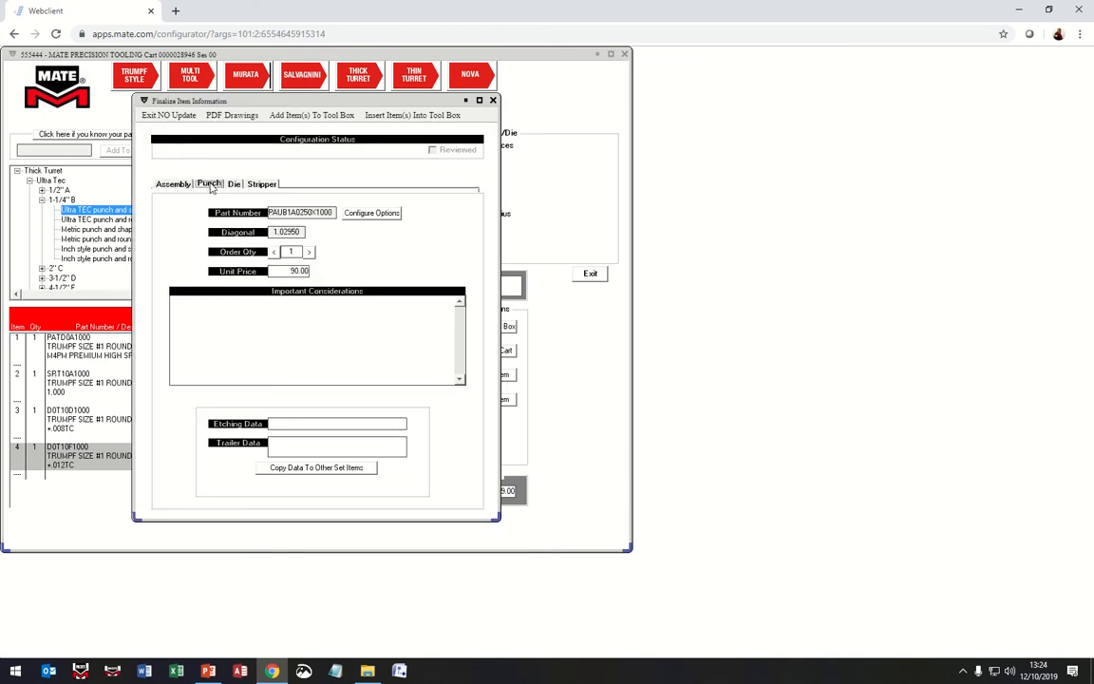
click(369, 217)
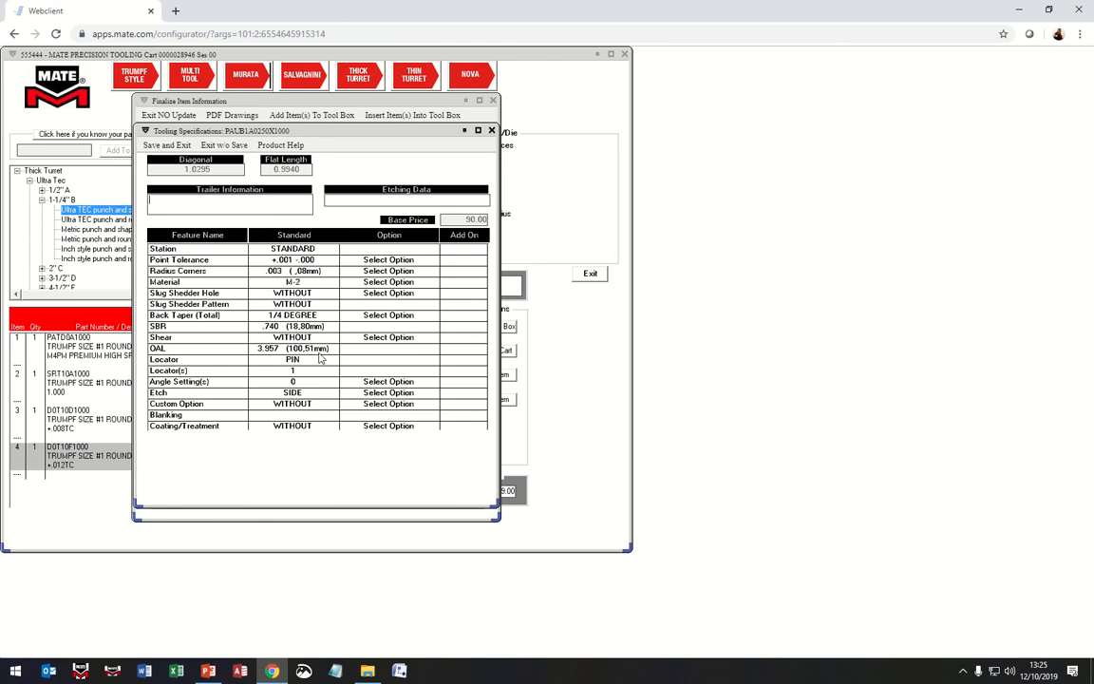
click(388, 429)
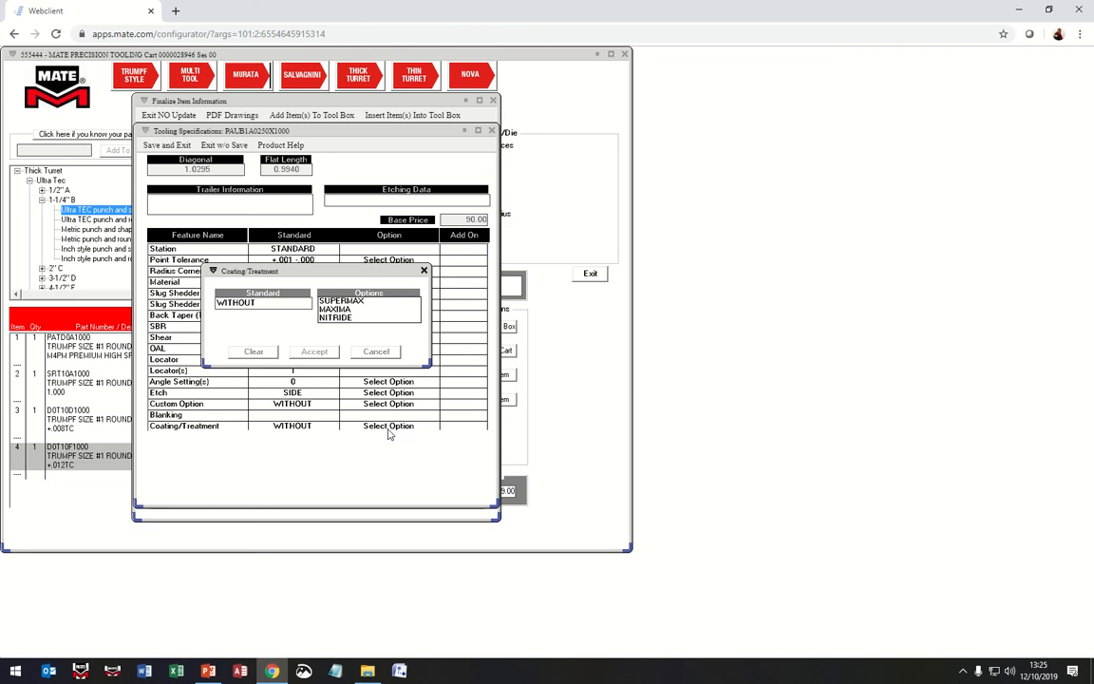
click(344, 301)
click(319, 351)
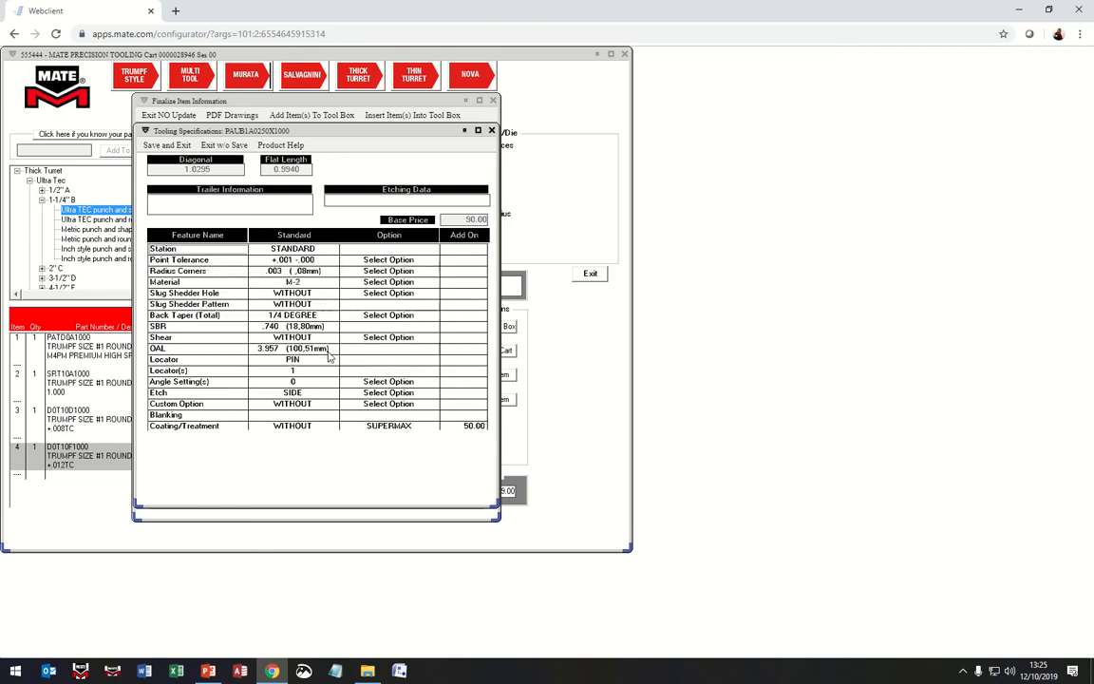
click(161, 144)
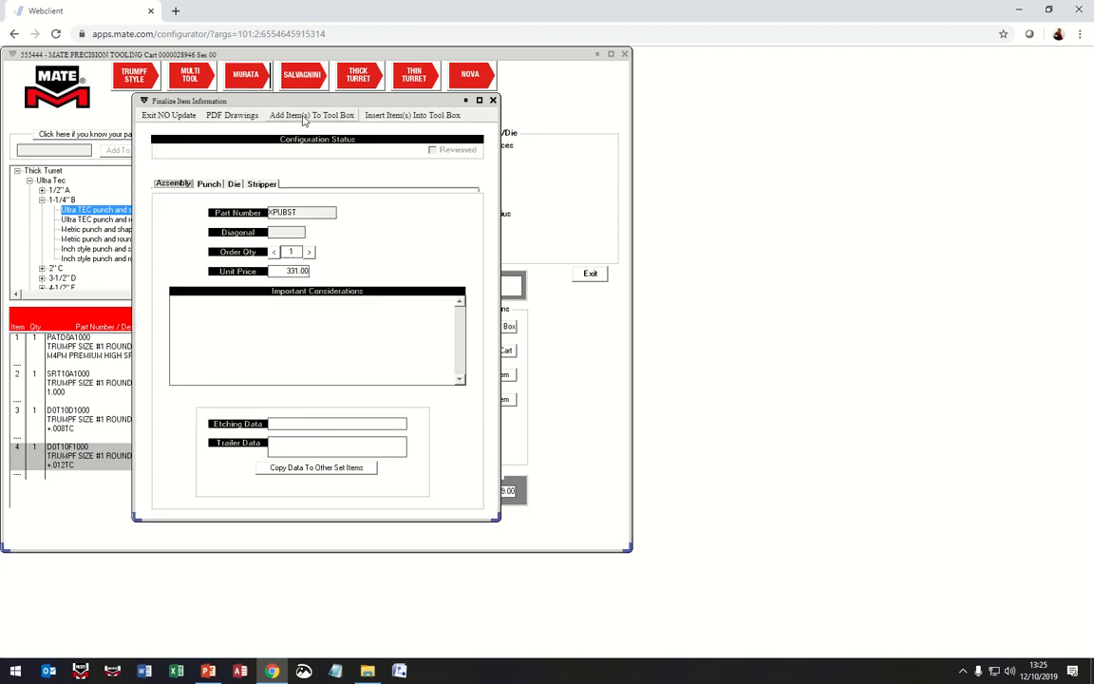
click(304, 115)
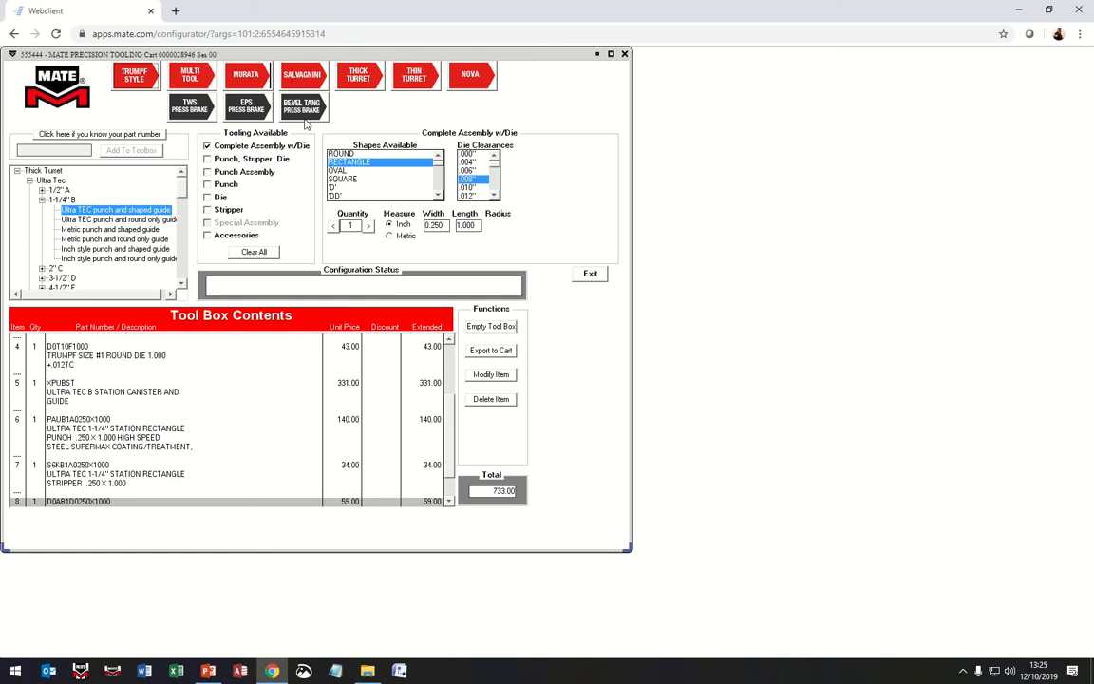
Step: Export the tool box contents to the cart and open the cart's order items
click(491, 353)
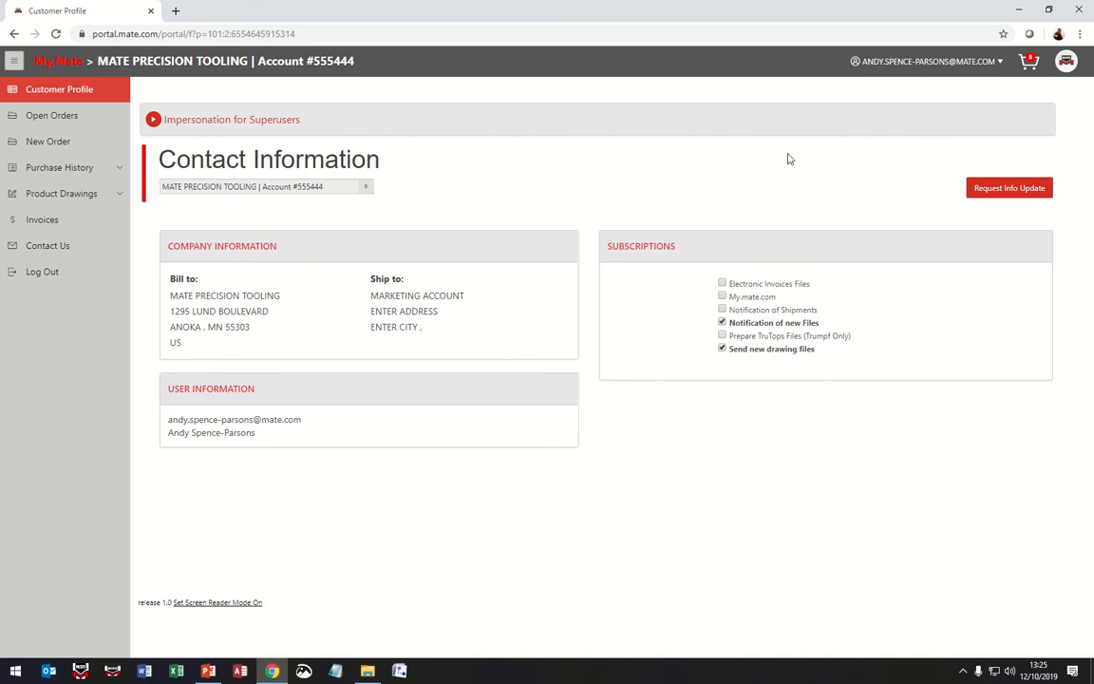
click(1028, 63)
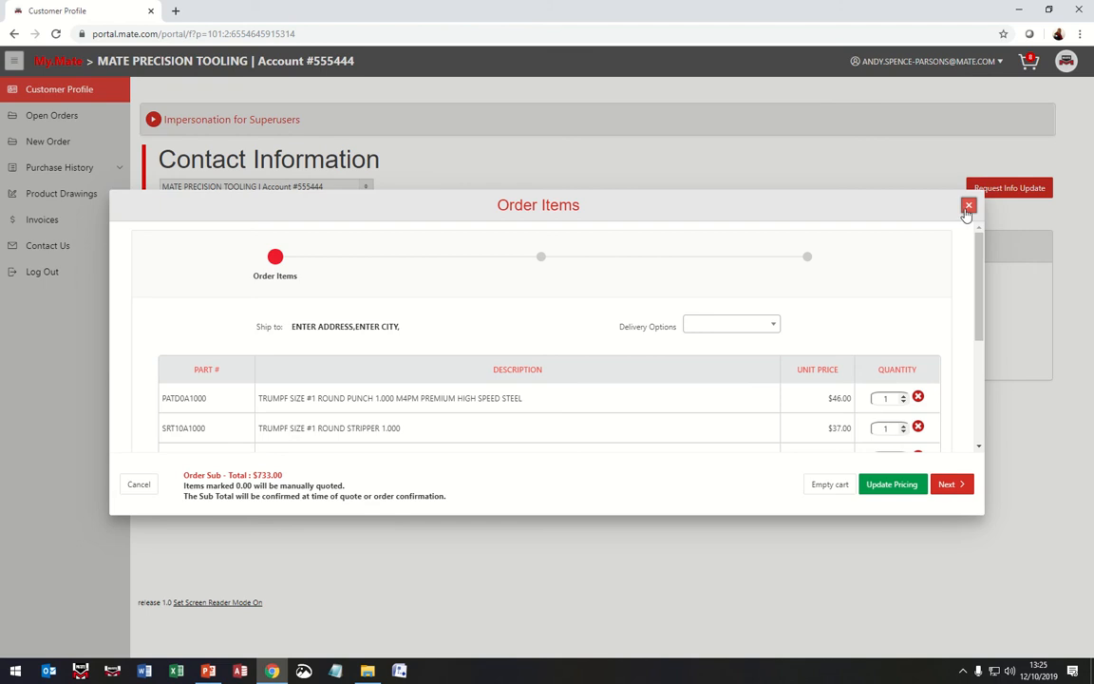
Step: Close the cart's order items and open the order history
click(965, 208)
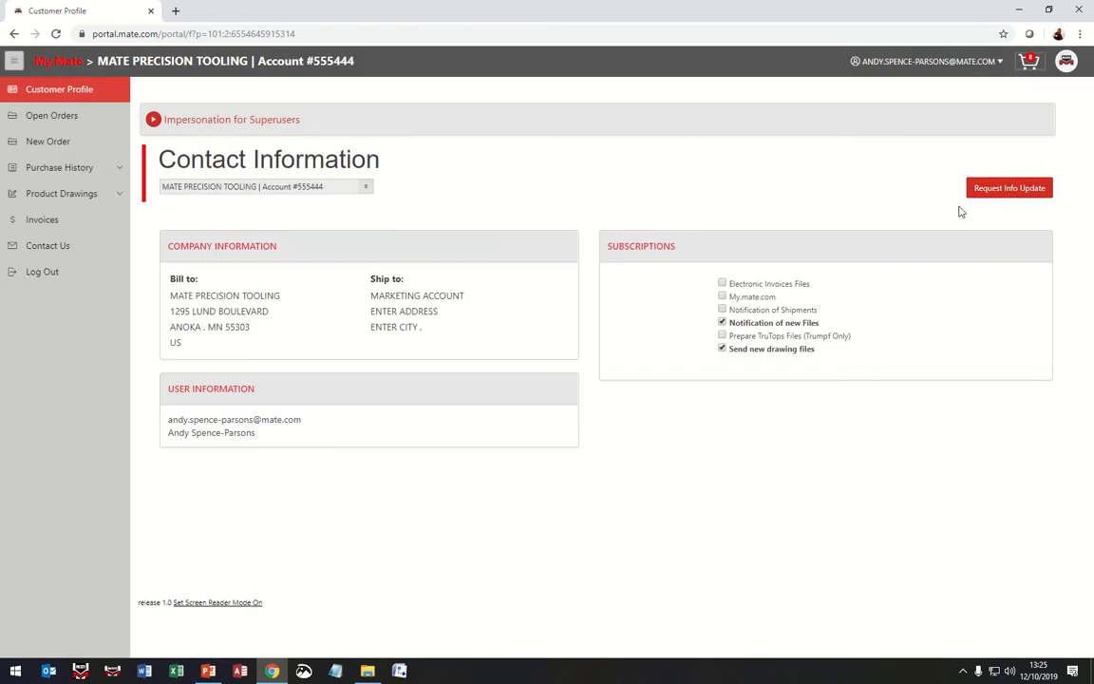
click(121, 173)
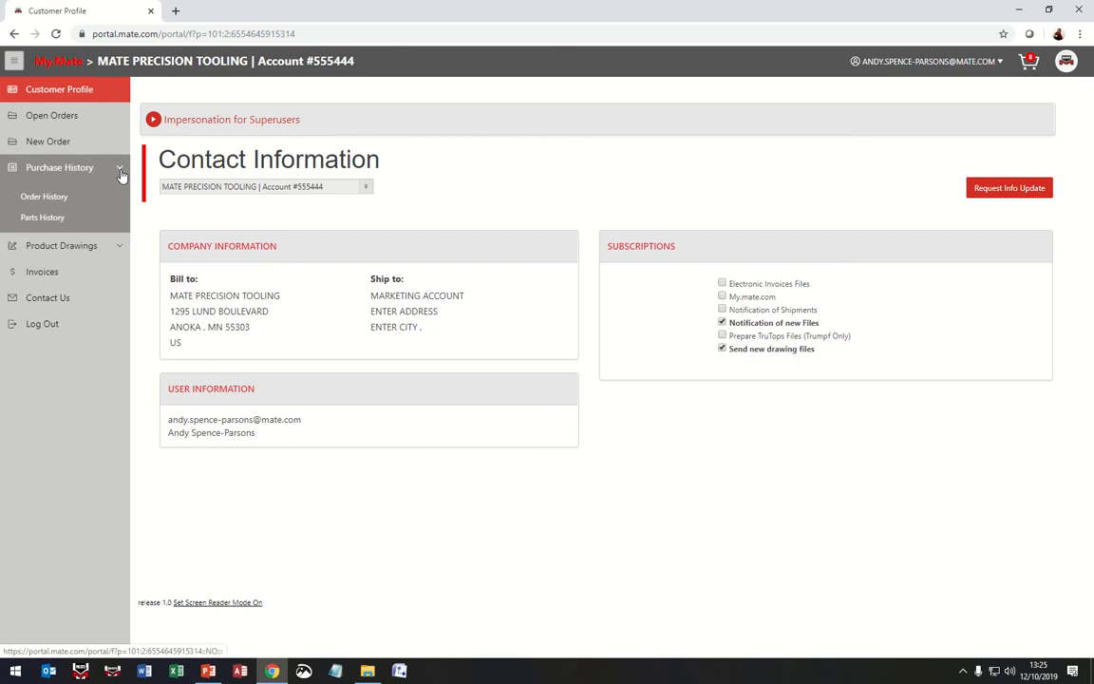
click(60, 203)
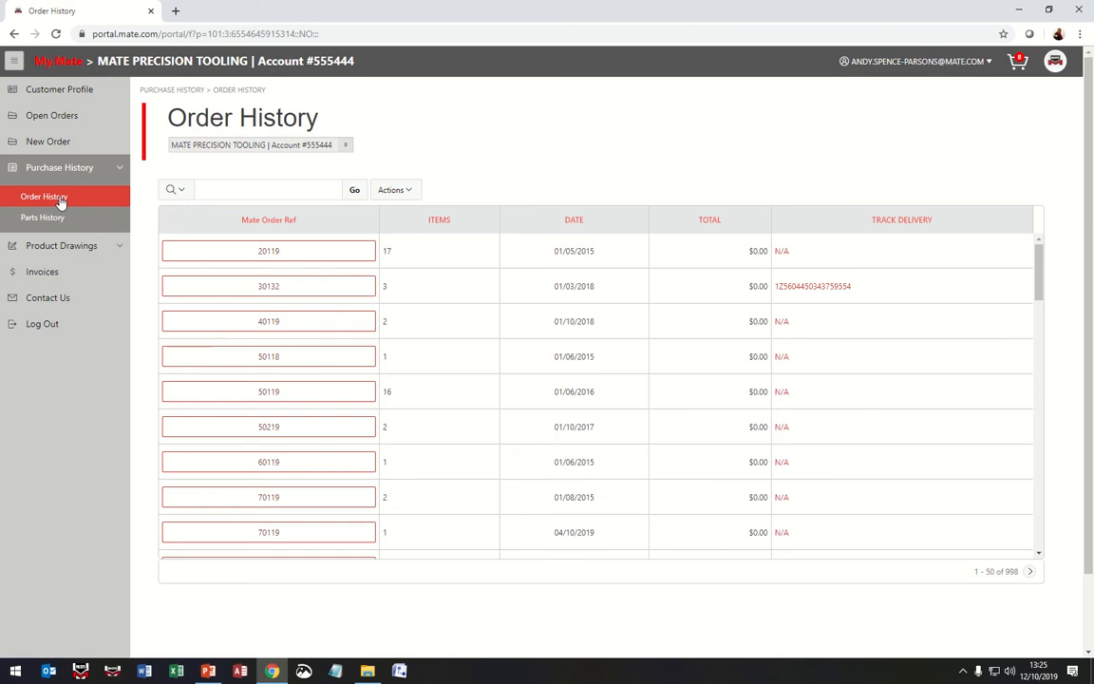
Step: Search the order history for a specific Mate Order Ref, and clear the resulting filter
click(182, 191)
click(202, 241)
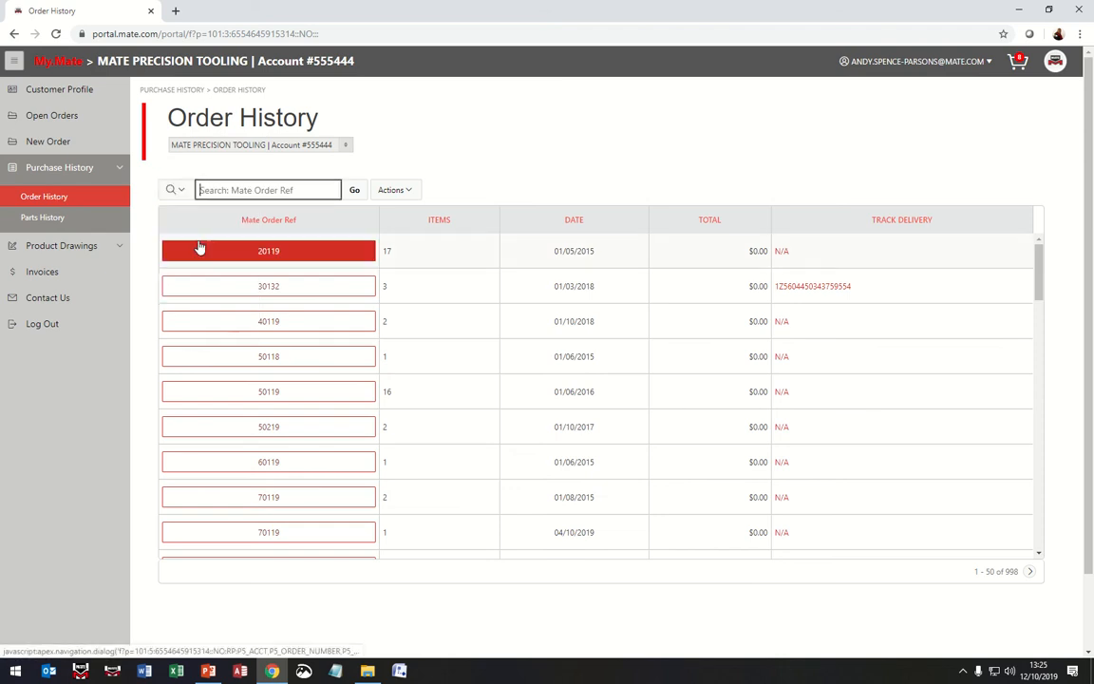
click(229, 190)
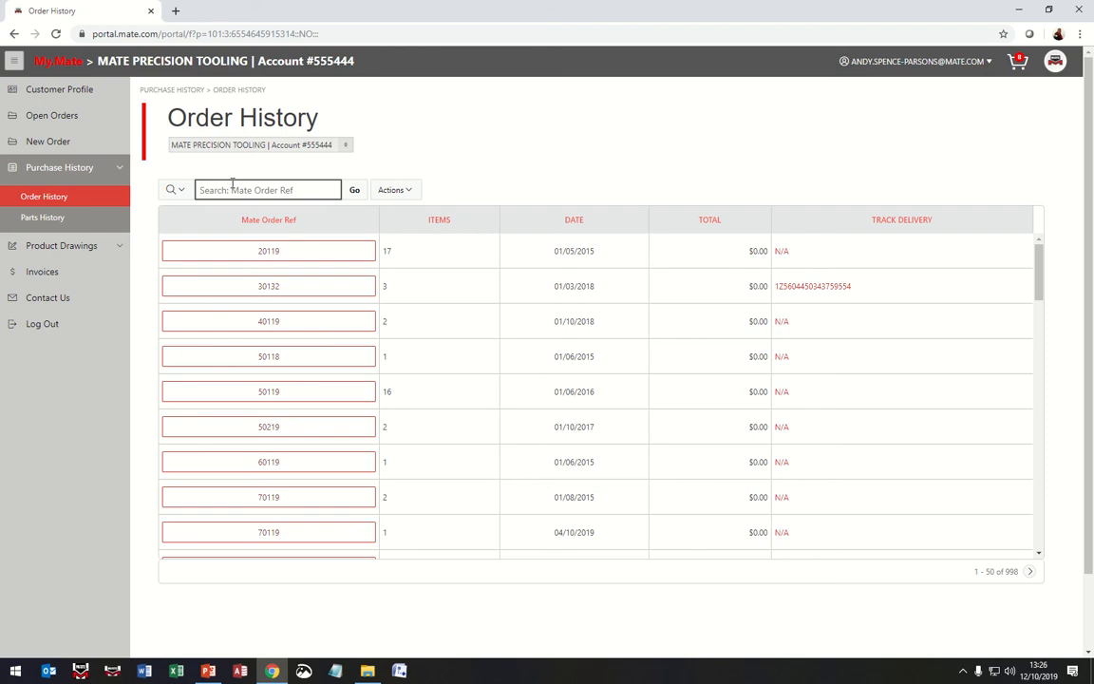
text(110119)
click(354, 190)
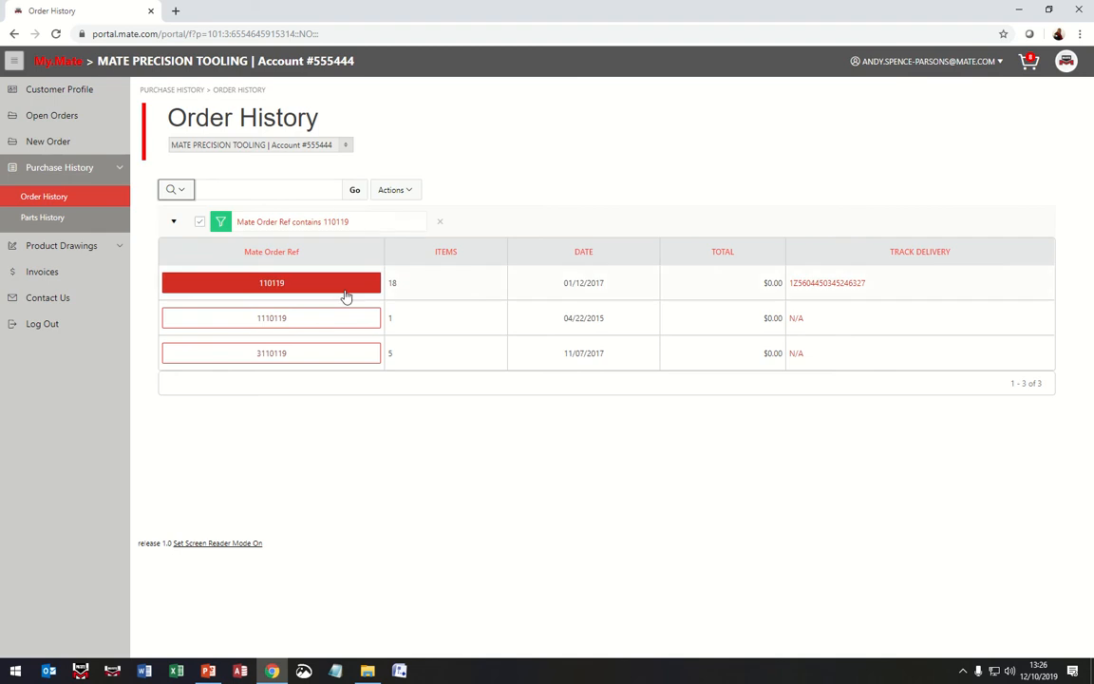
click(440, 223)
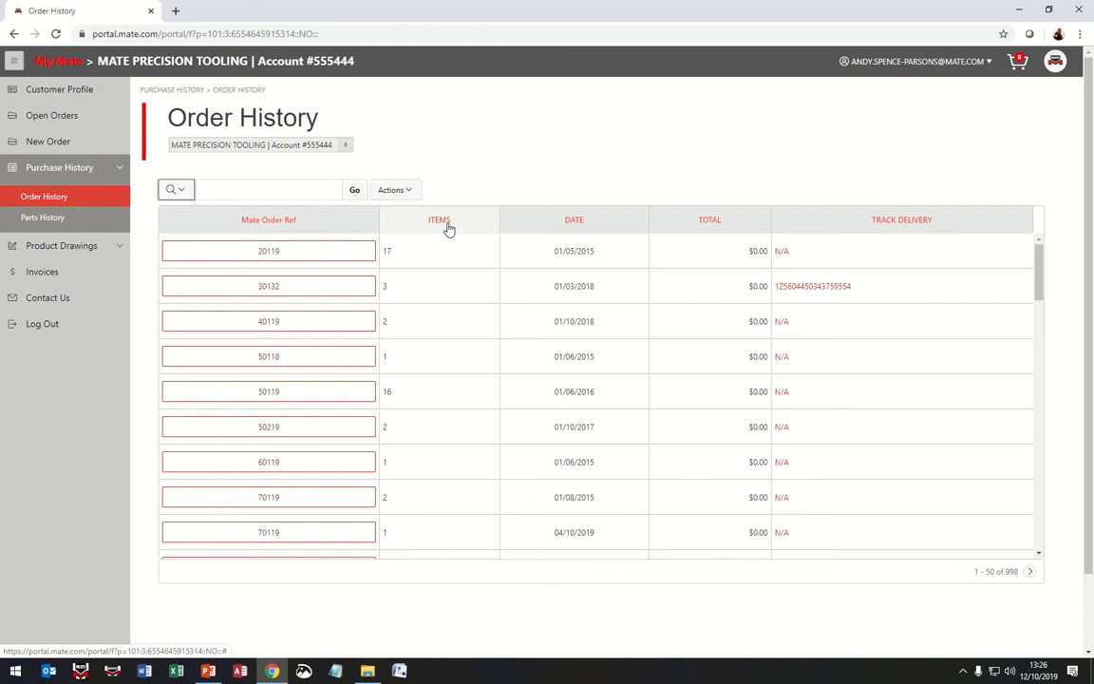
Step: Sort the order history by number of items in ascending order and add the second listed order's 9SHIPPING part to the cart
click(449, 224)
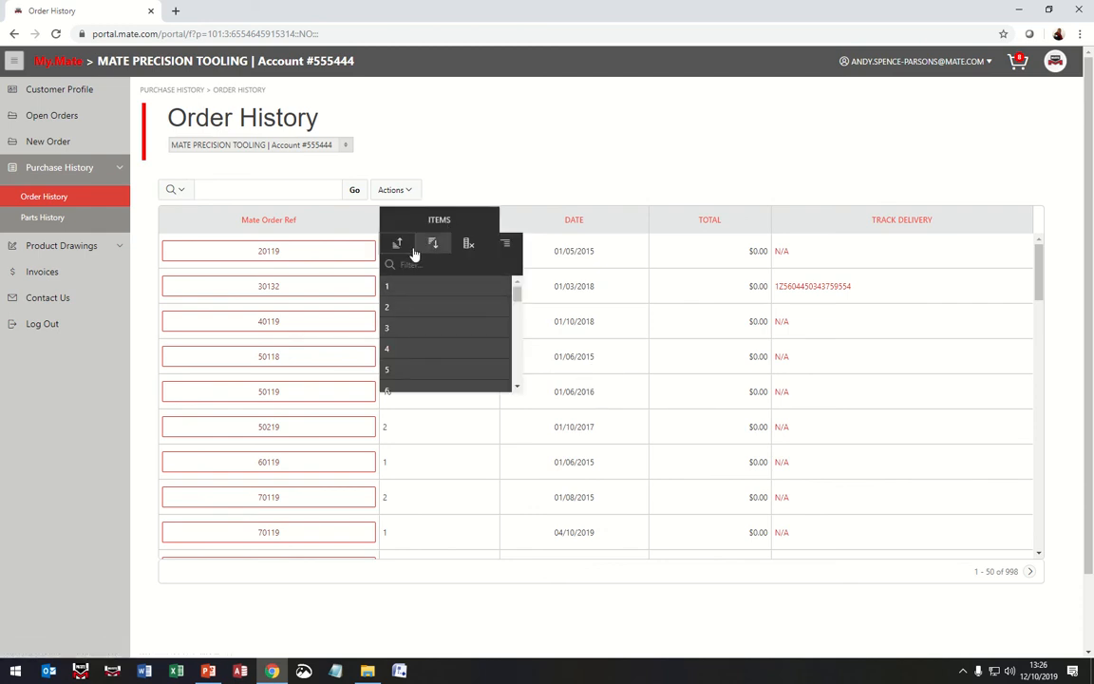
click(398, 244)
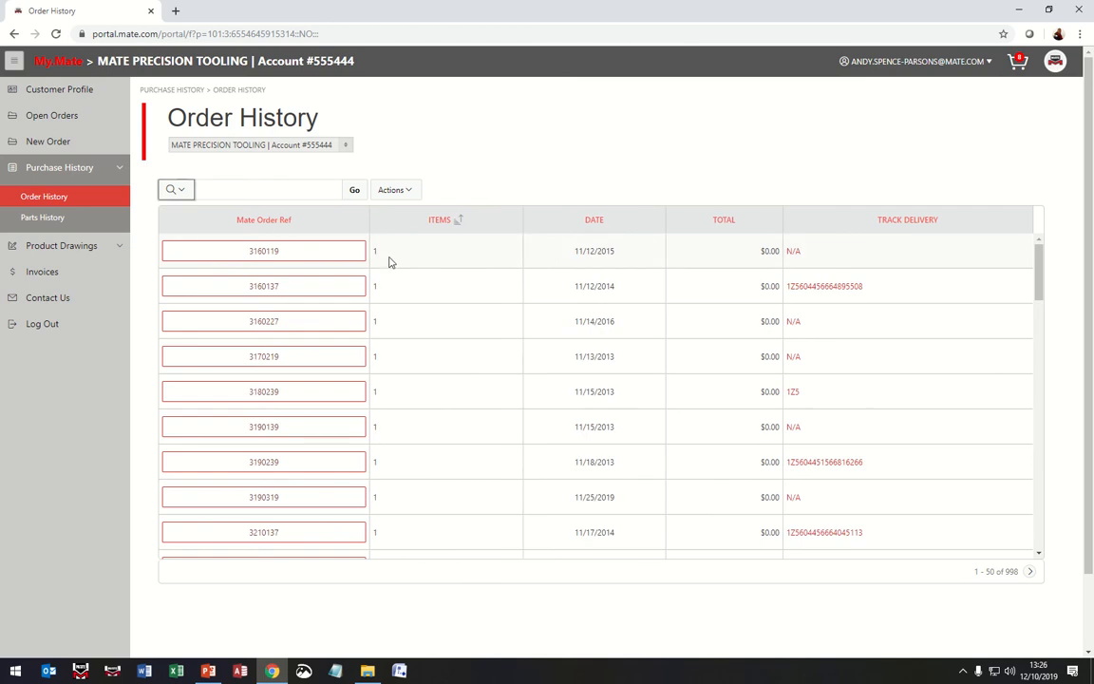
click(296, 288)
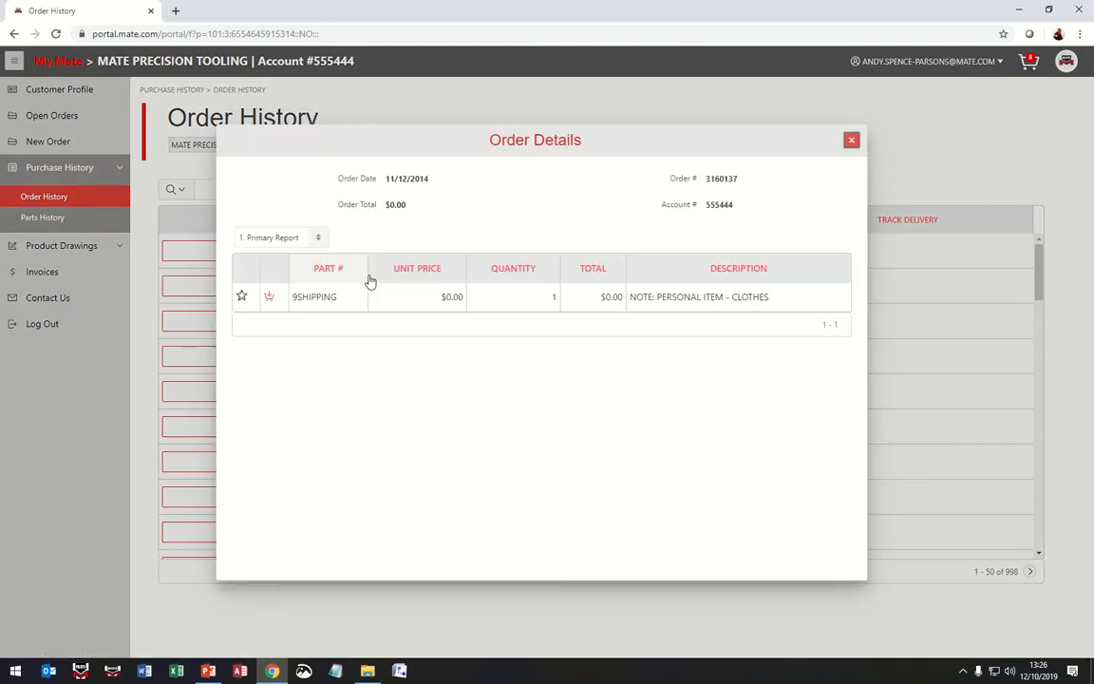
click(276, 311)
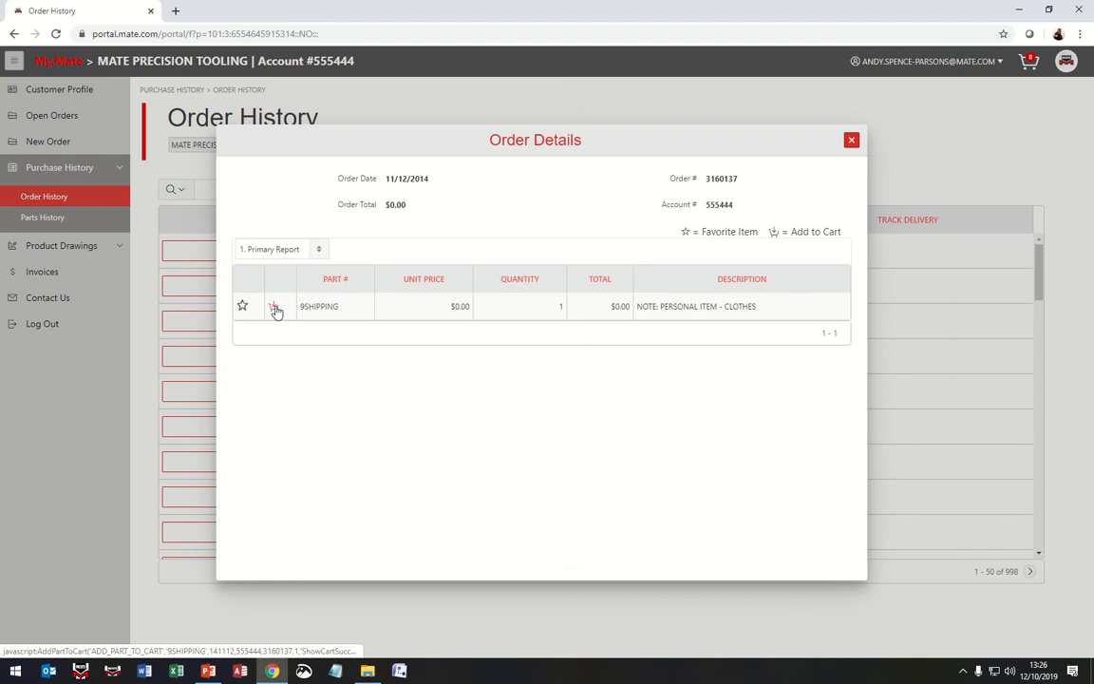
click(851, 139)
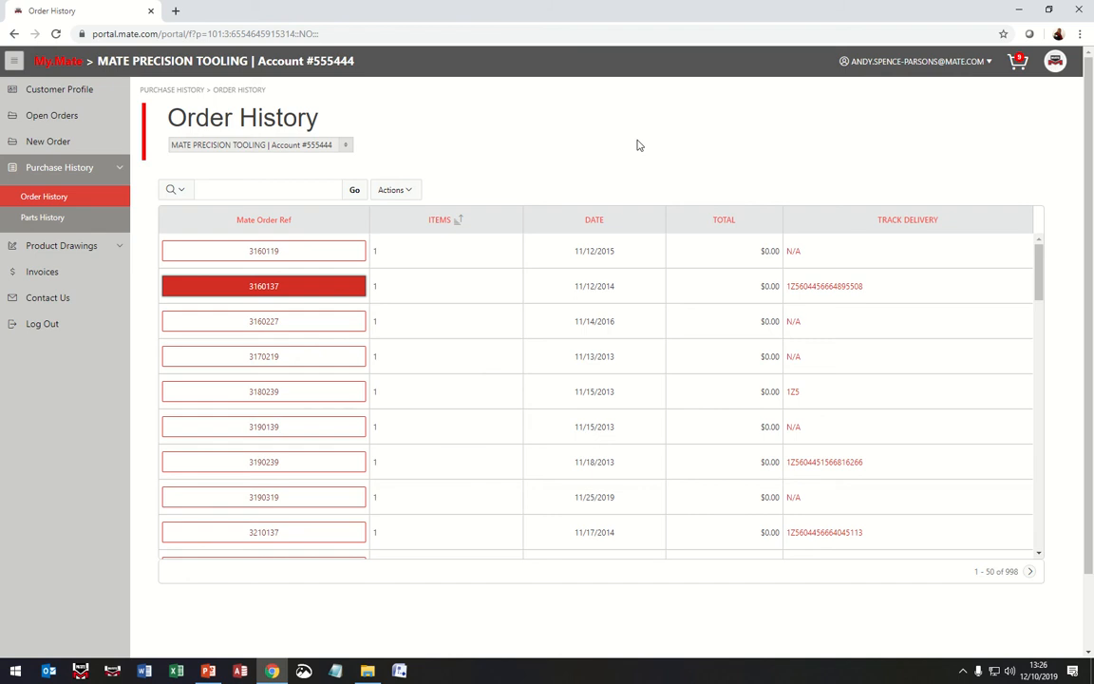
Step: Add the Customer PO column to the order history report
click(412, 193)
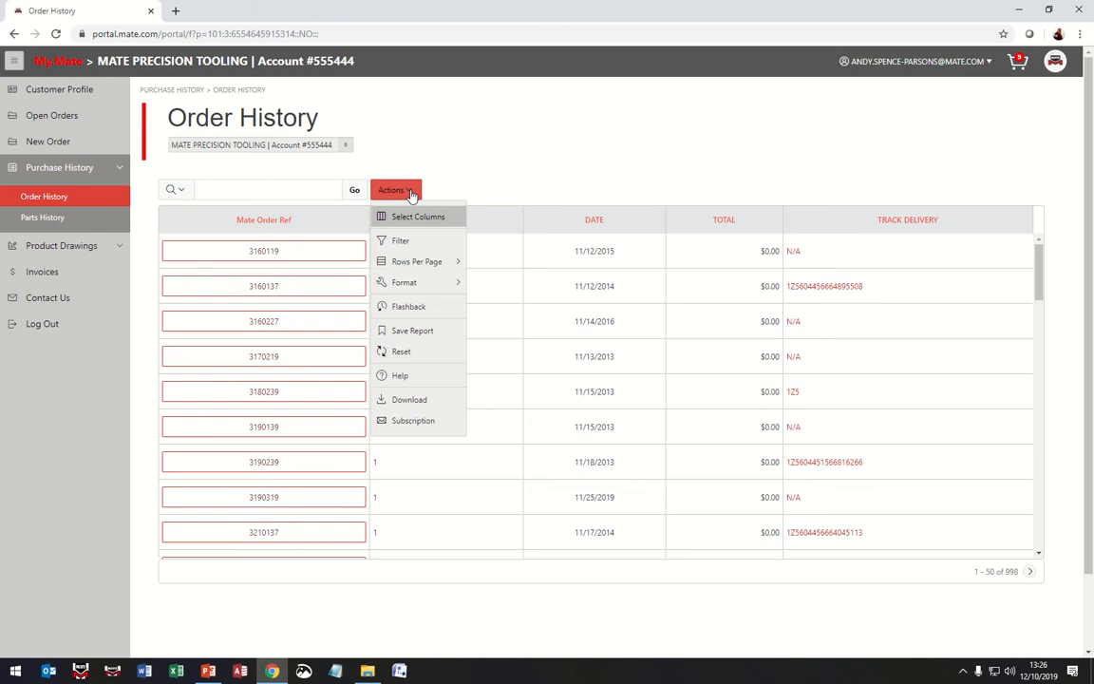
click(414, 218)
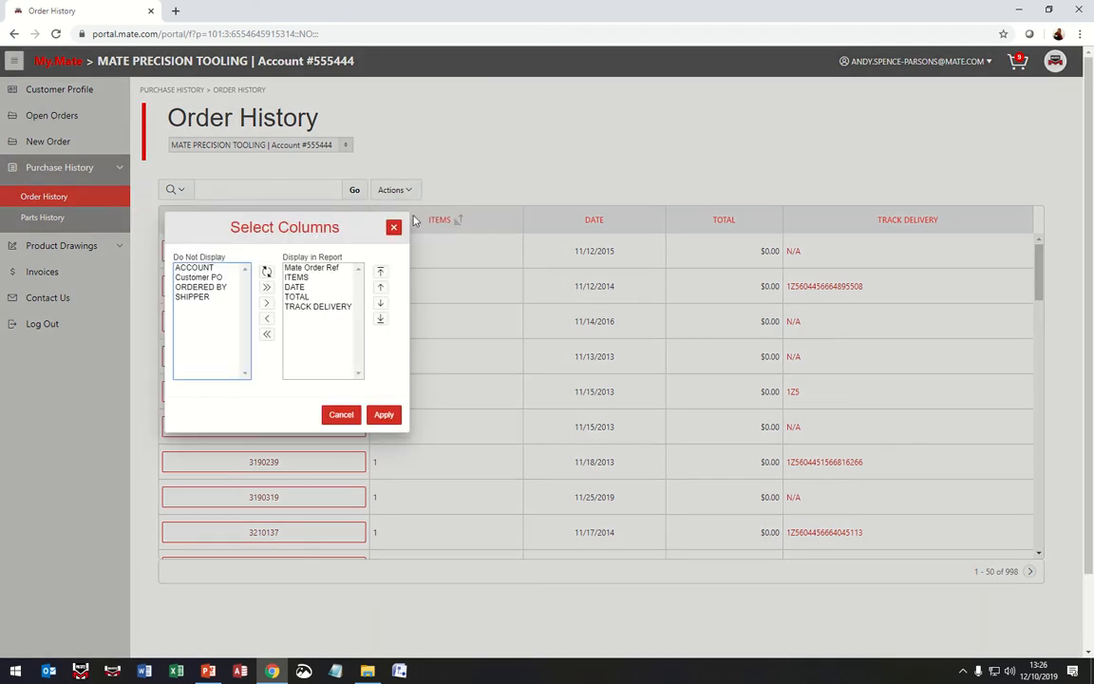
click(207, 277)
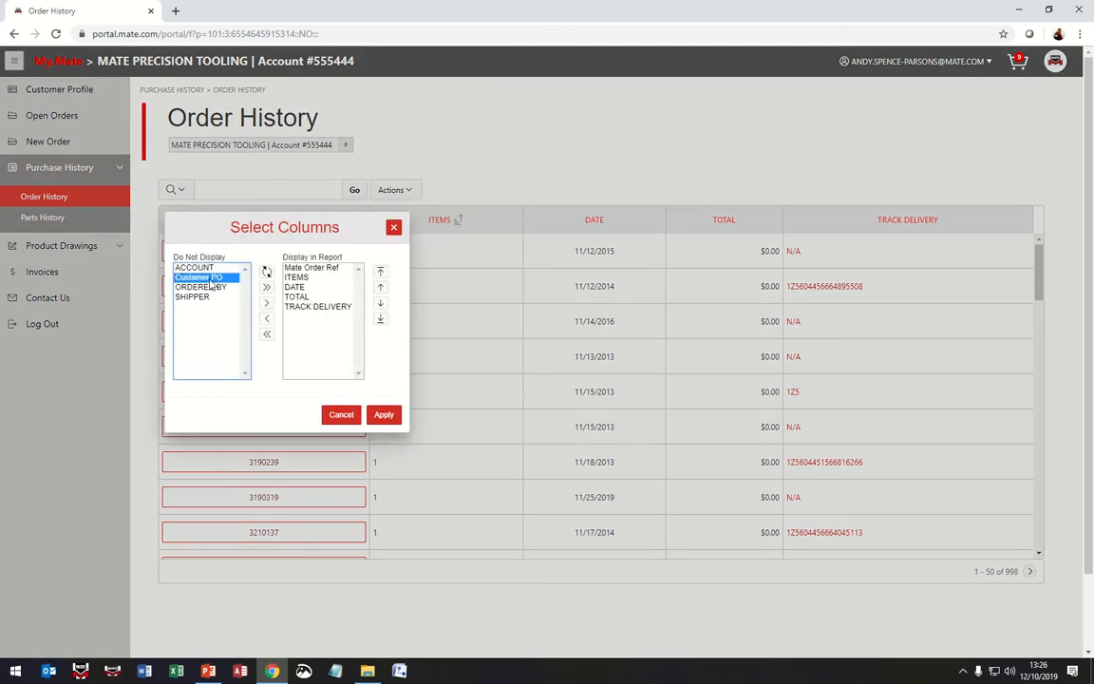
click(267, 304)
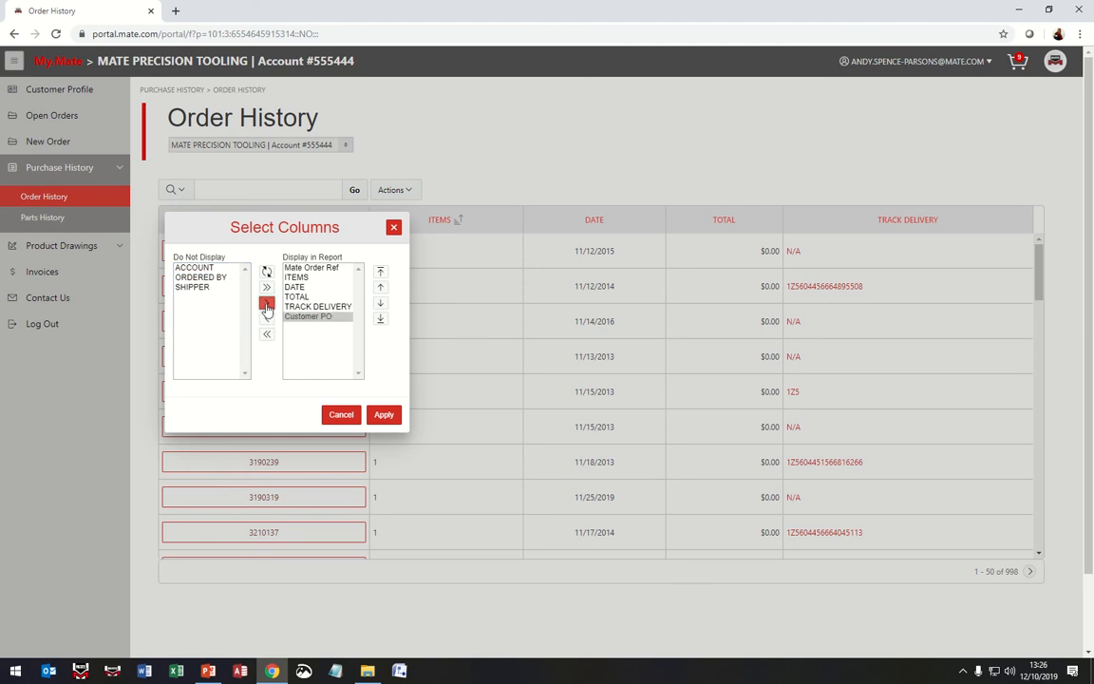
click(384, 417)
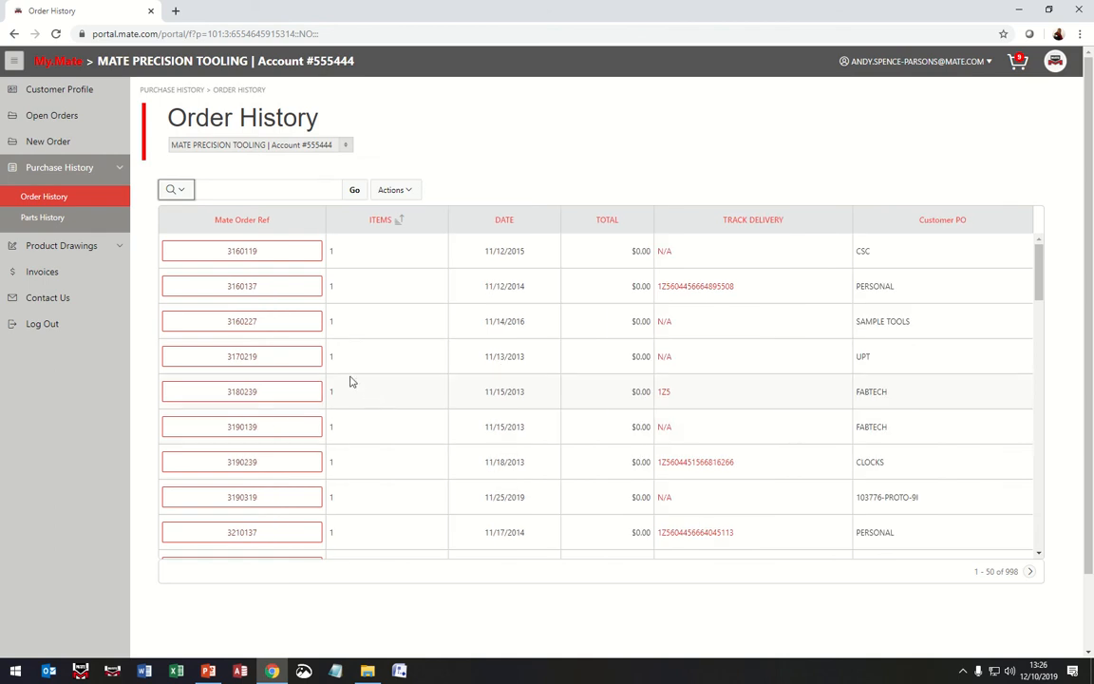
Step: Open the parts history and filter it to shapes containing "rect" with part type DIE
click(87, 228)
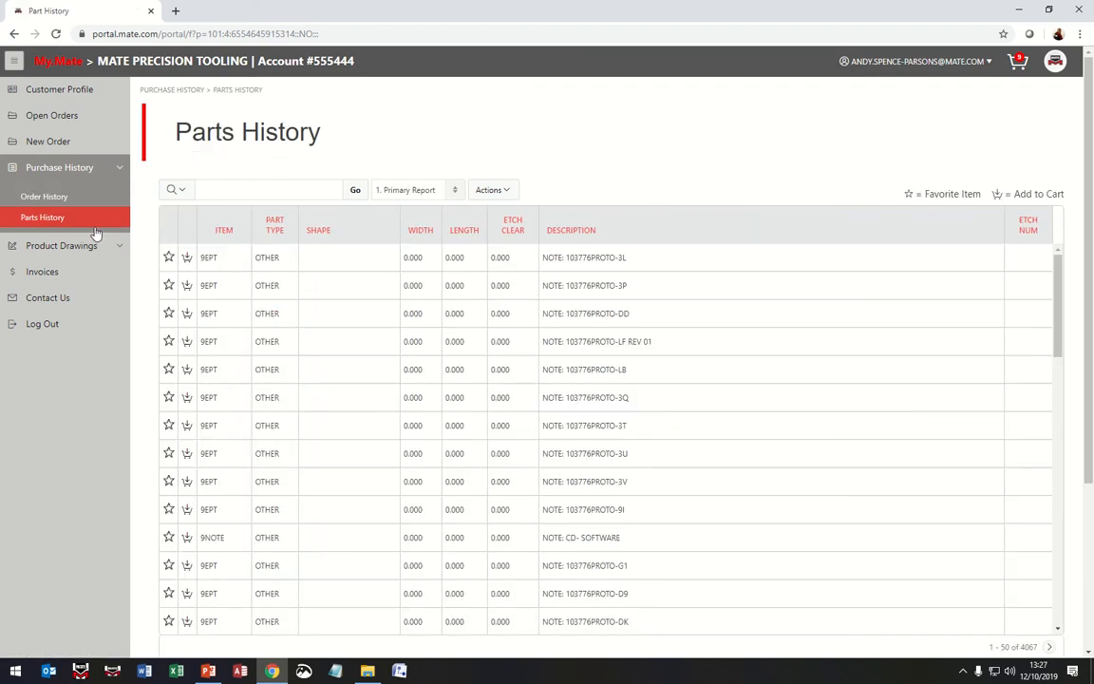
click(187, 192)
click(190, 278)
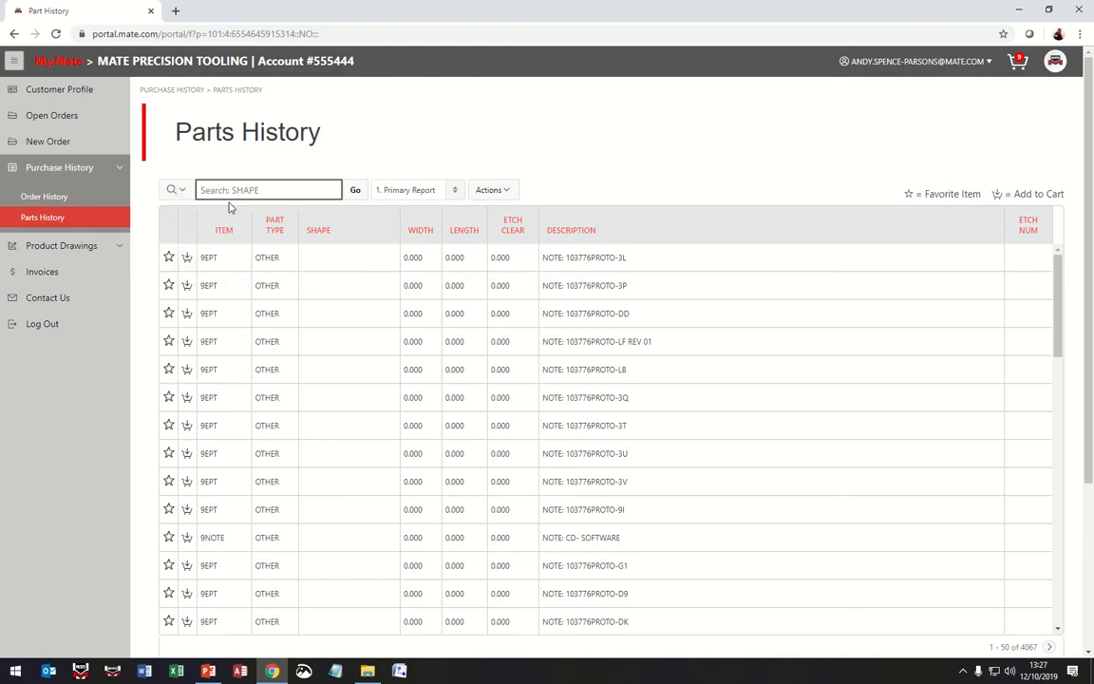
text(rect)
click(354, 190)
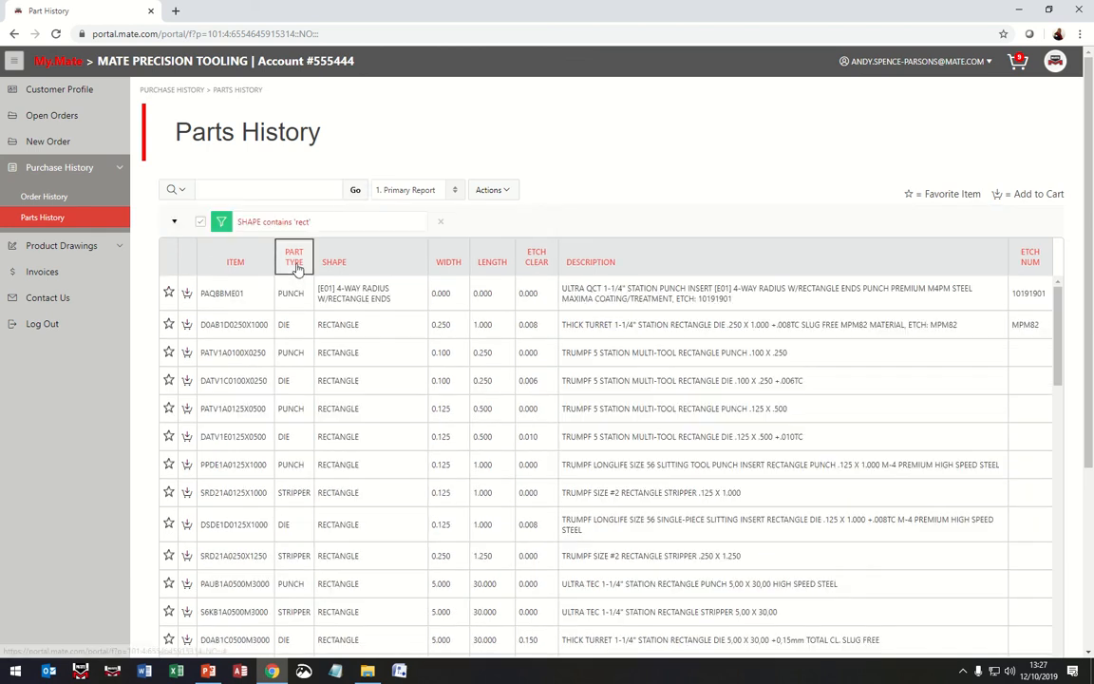
click(297, 265)
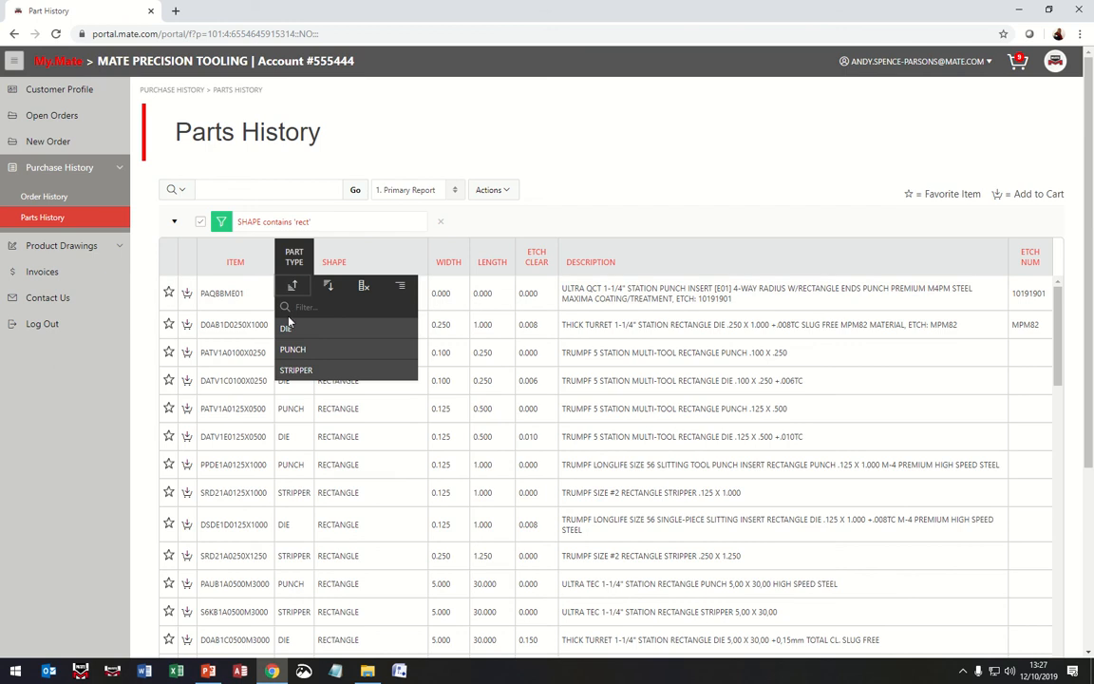
click(289, 326)
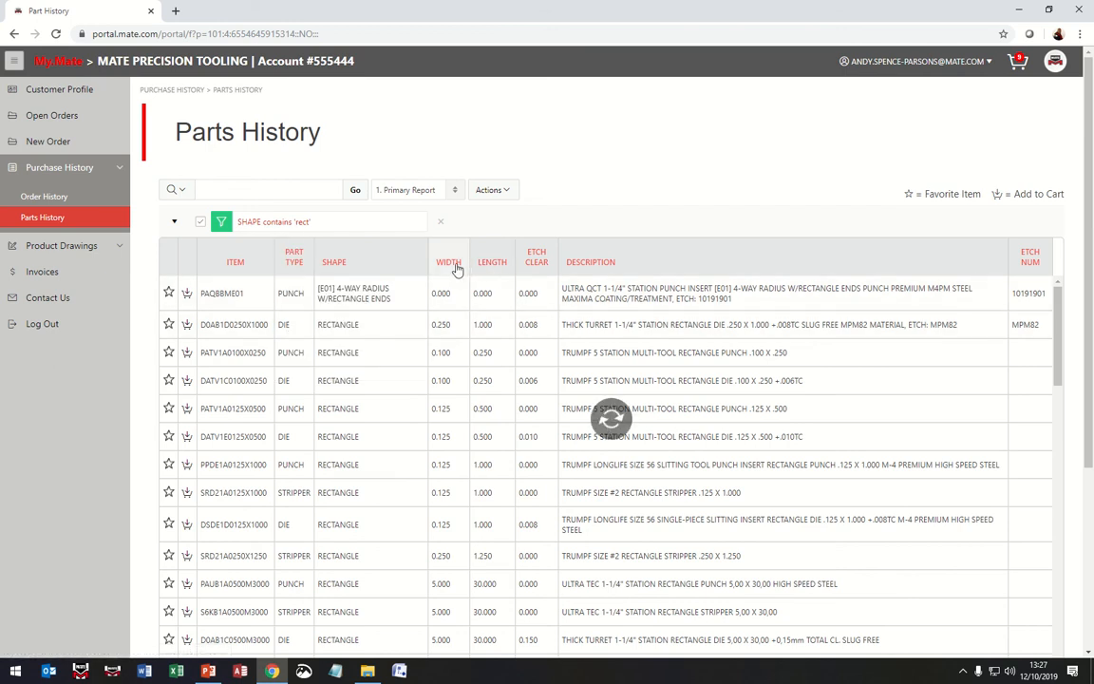
Step: Sort the filtered parts by ascending width and add the Salvagnini die DAPC1F0125X0478 to the cart
click(389, 287)
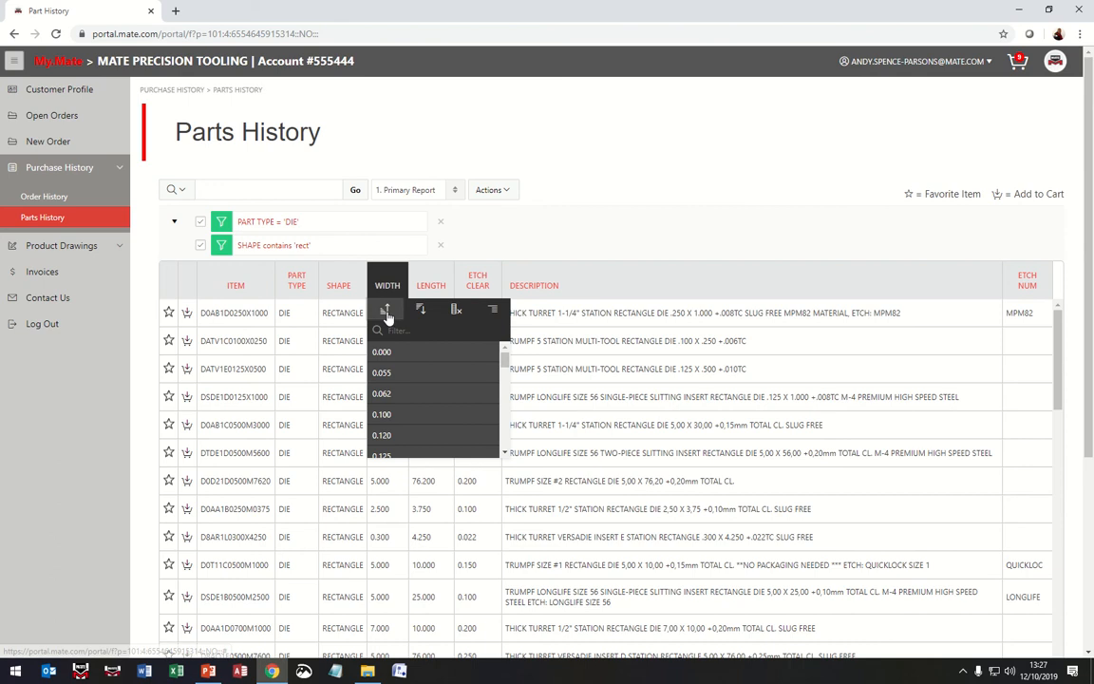
click(386, 311)
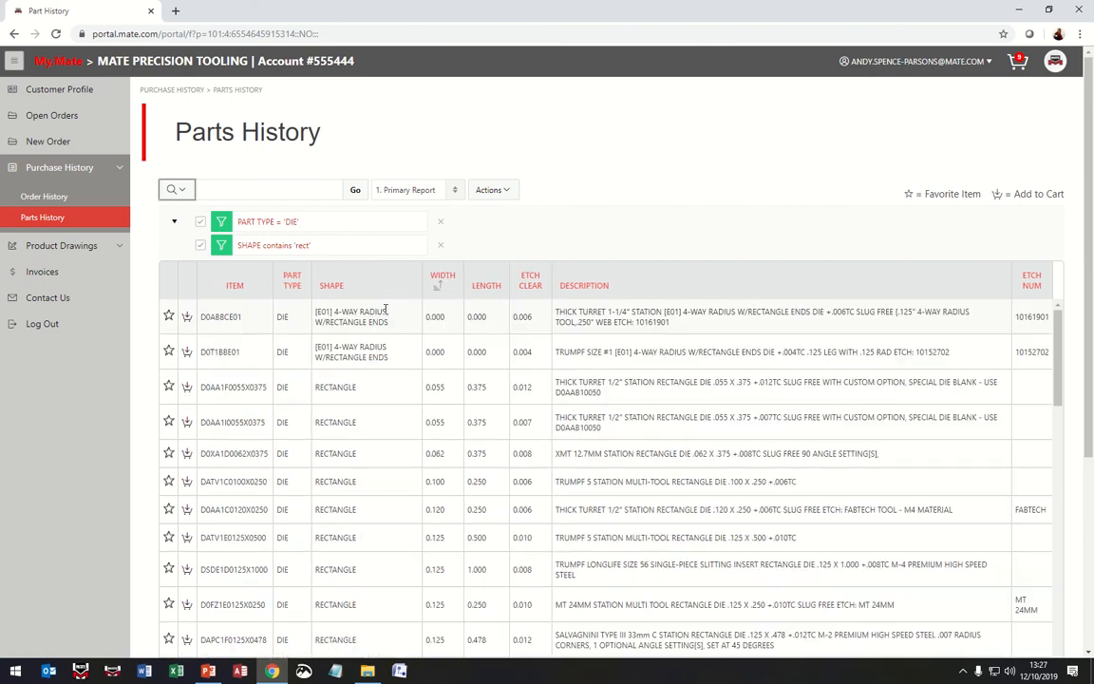
scroll(432, 408, down, 3)
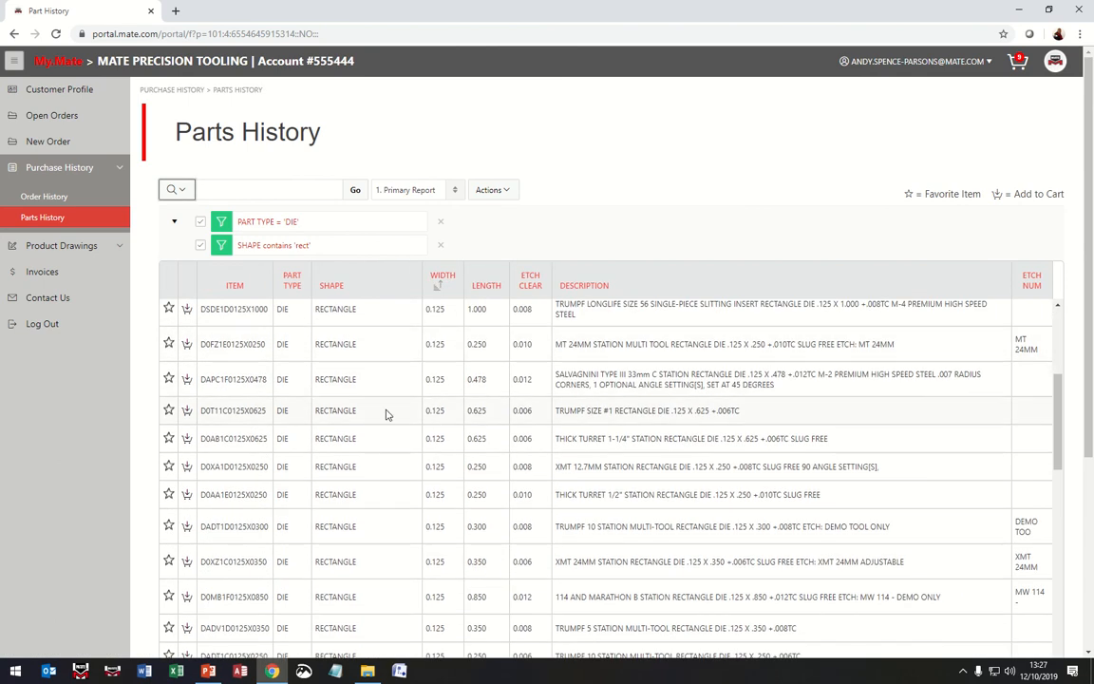
click(190, 383)
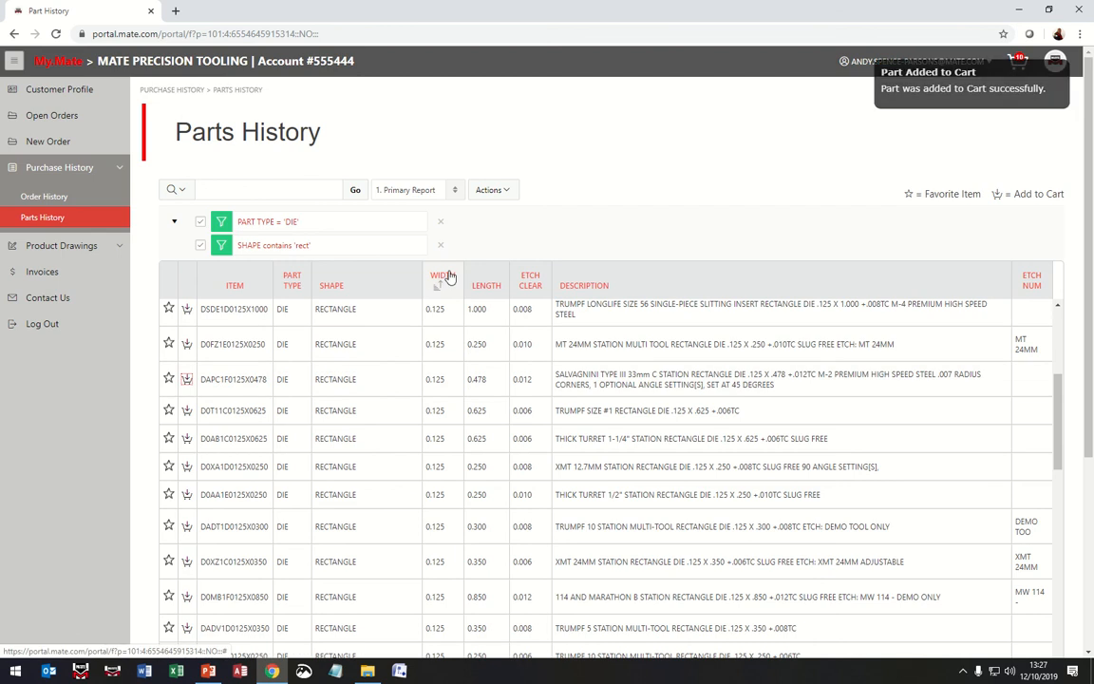
Step: Add the UNITS column to the parts history report
click(510, 190)
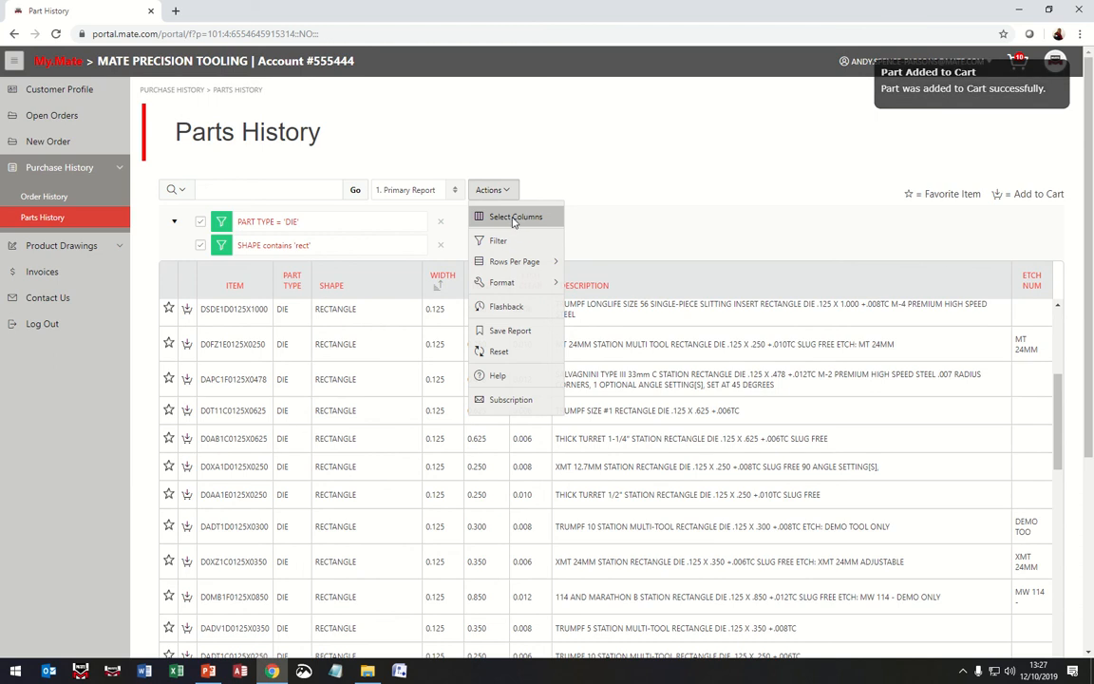
click(514, 217)
drag(266, 292, 269, 333)
scroll(245, 307, down, 3)
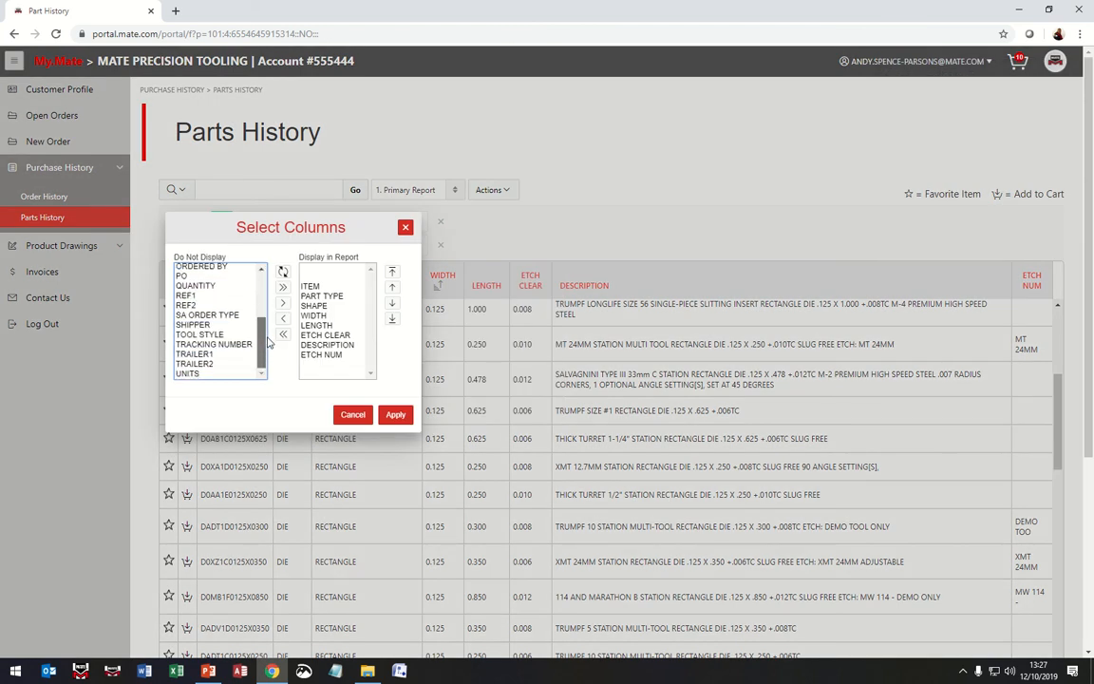
click(202, 373)
click(282, 302)
click(394, 415)
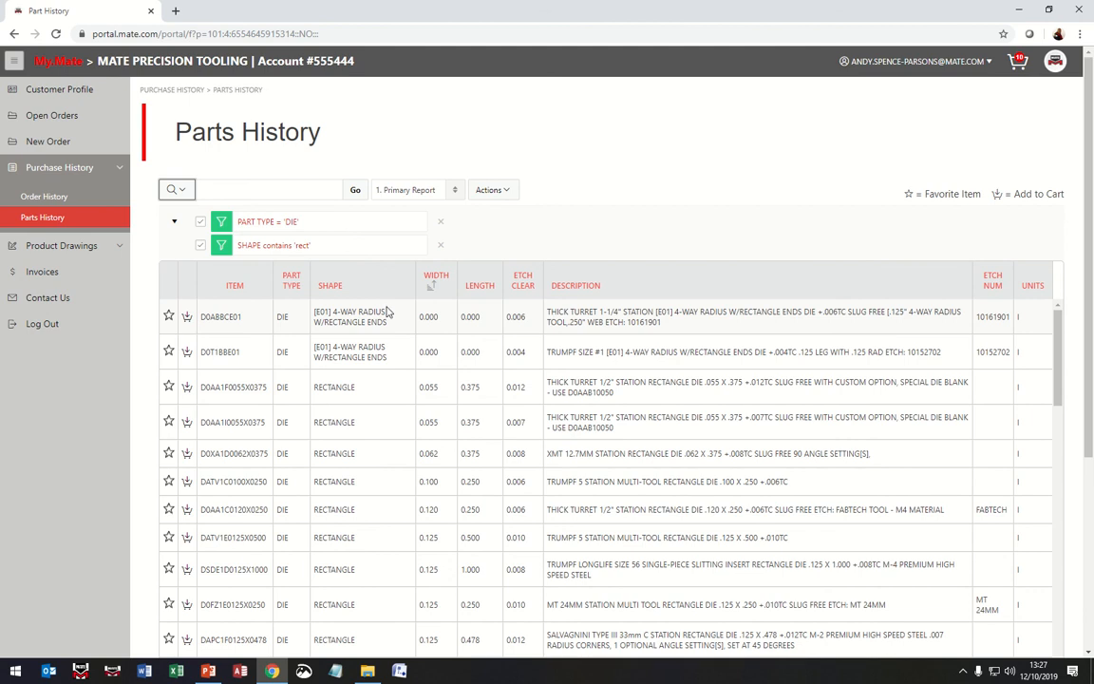
Step: Add the thick turret die D0AA1I0055X0375 to the cart and take the cart to the order summary
click(188, 426)
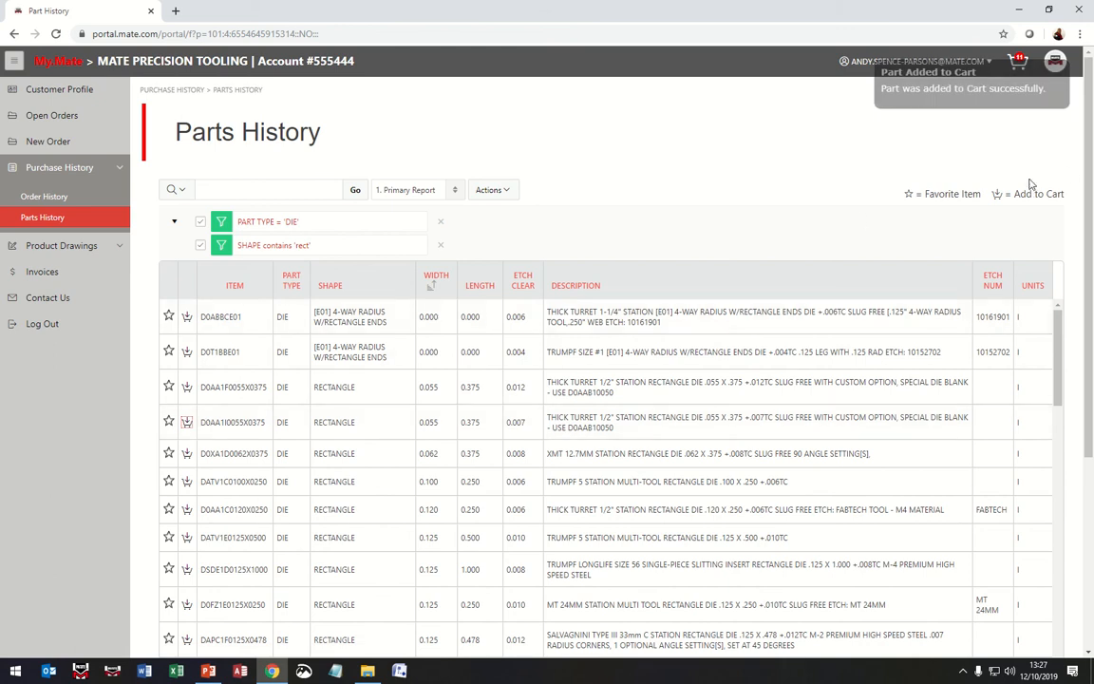
click(1020, 61)
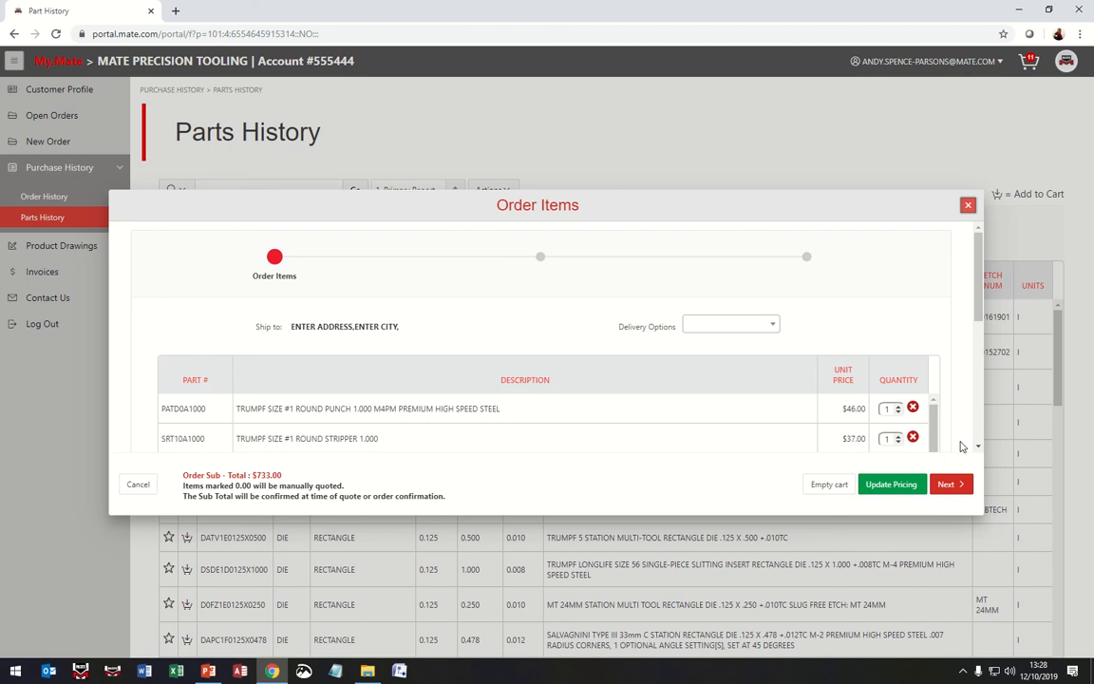
click(948, 484)
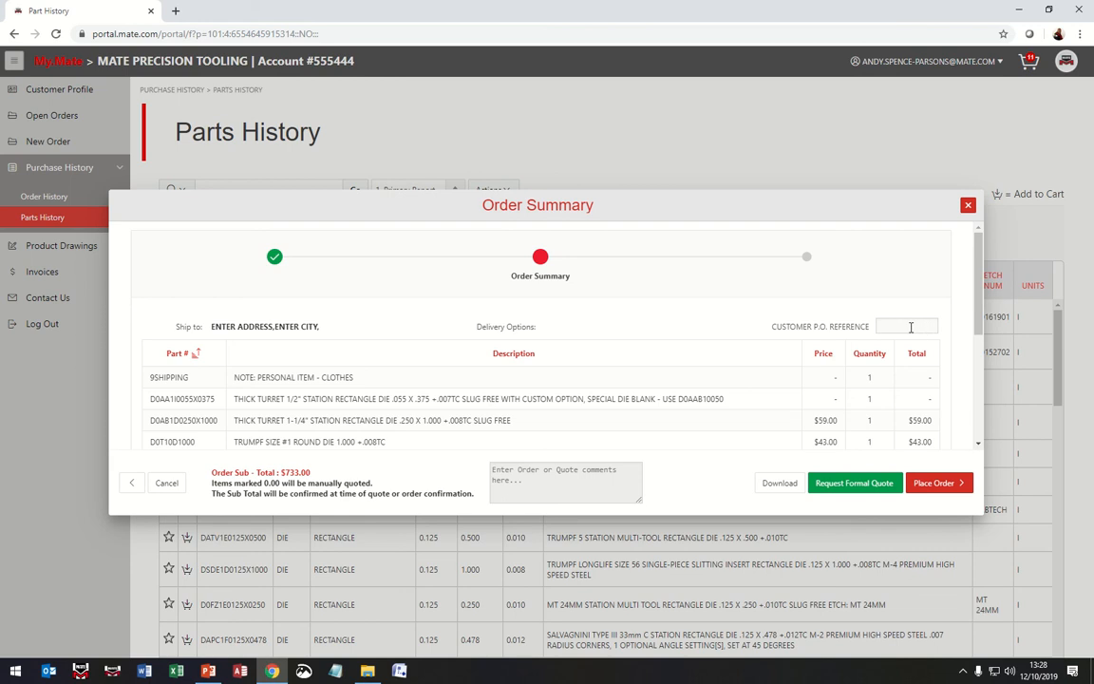
Step: Enter the customer P.O. reference number and place the order
click(910, 327)
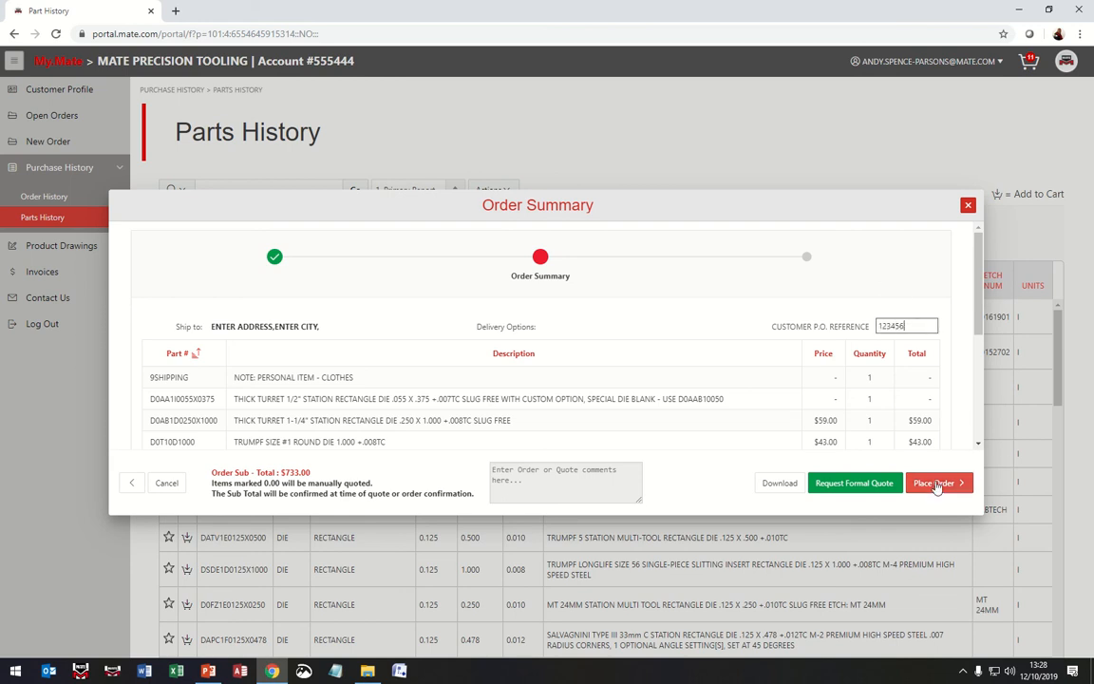
click(935, 483)
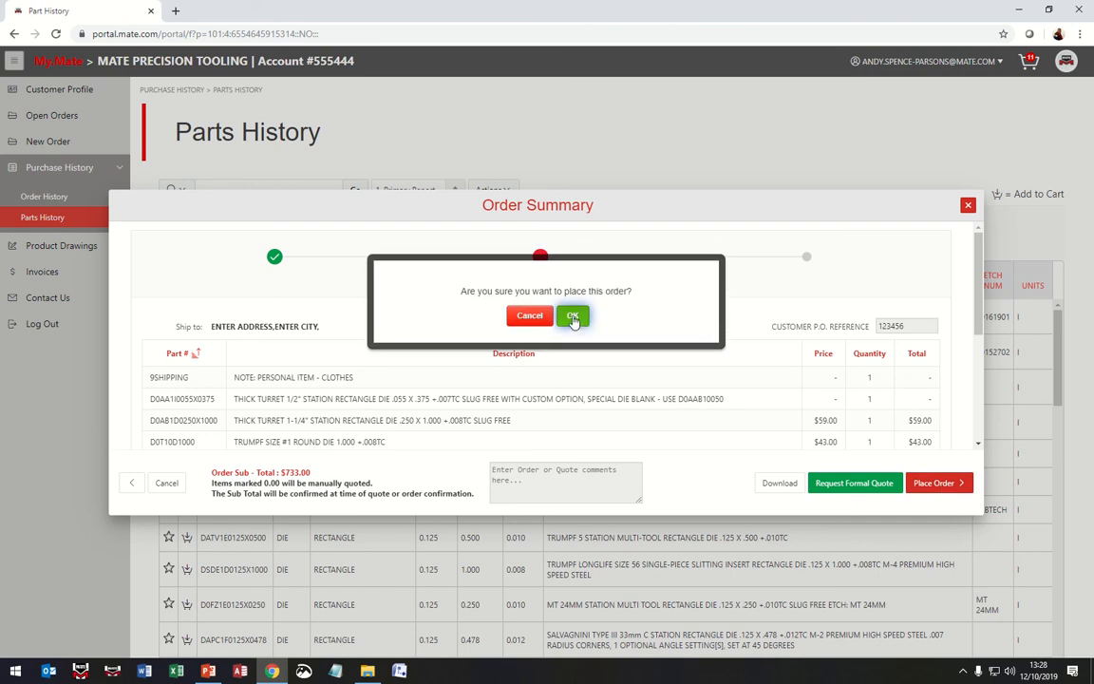
click(573, 318)
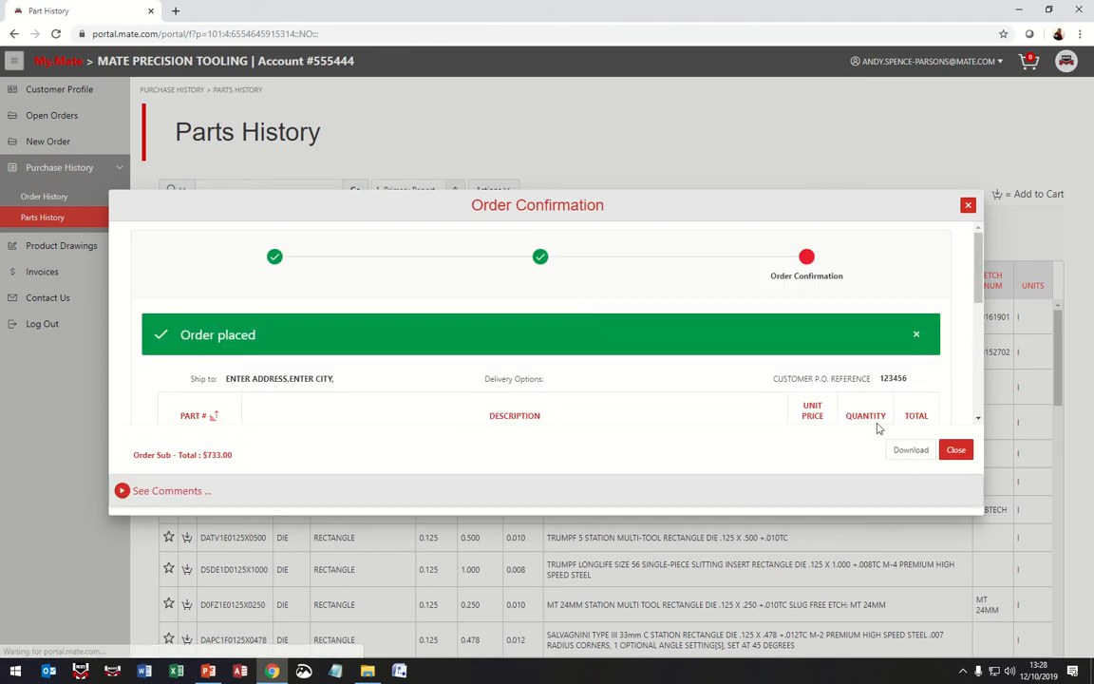
Step: Close the order confirmation and view the parts and status of the open order estimated to ship 12-DEC-19
click(956, 451)
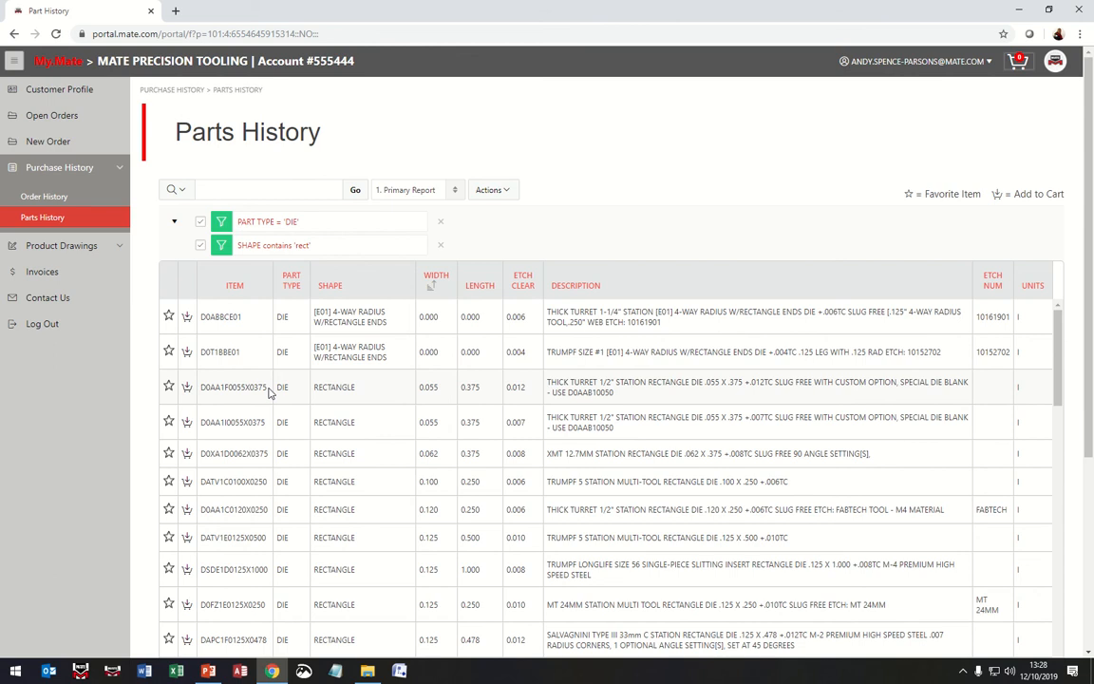
click(64, 117)
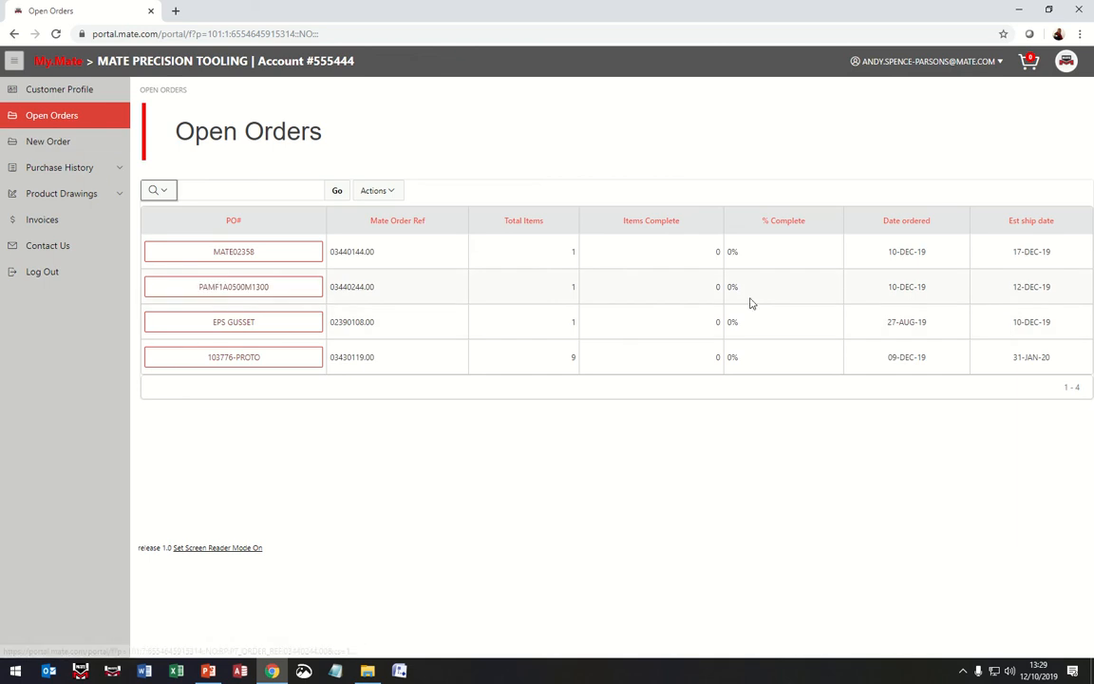
click(231, 292)
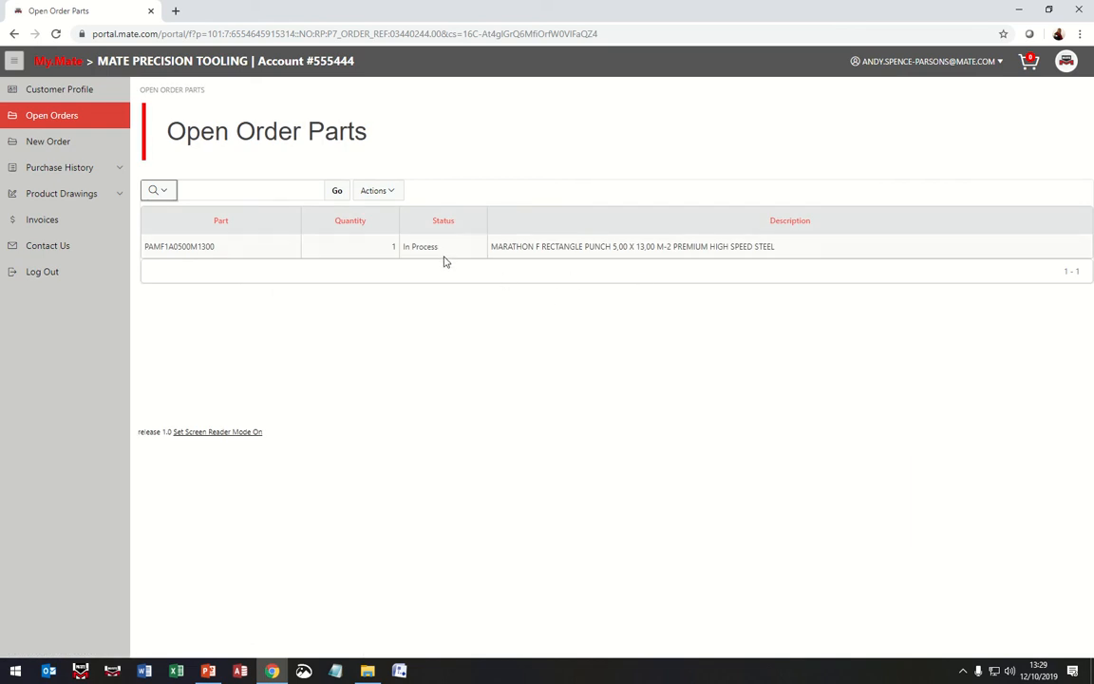
Step: Bring up the Special Assemblies product drawings and sort them by file date, newest first
click(120, 195)
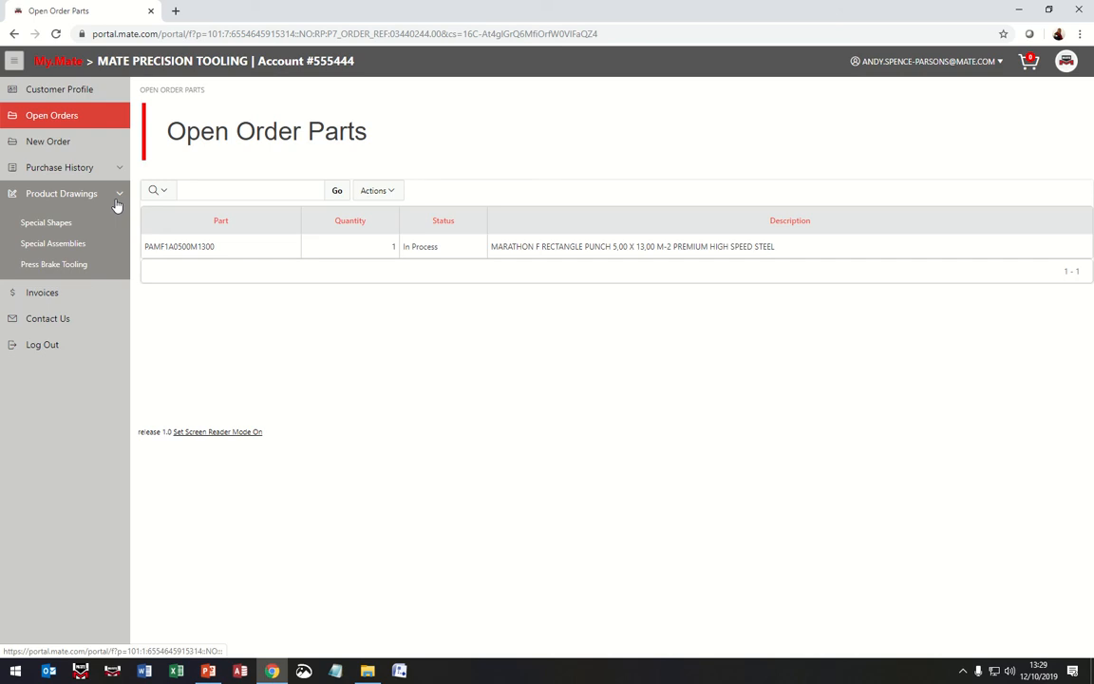
click(74, 245)
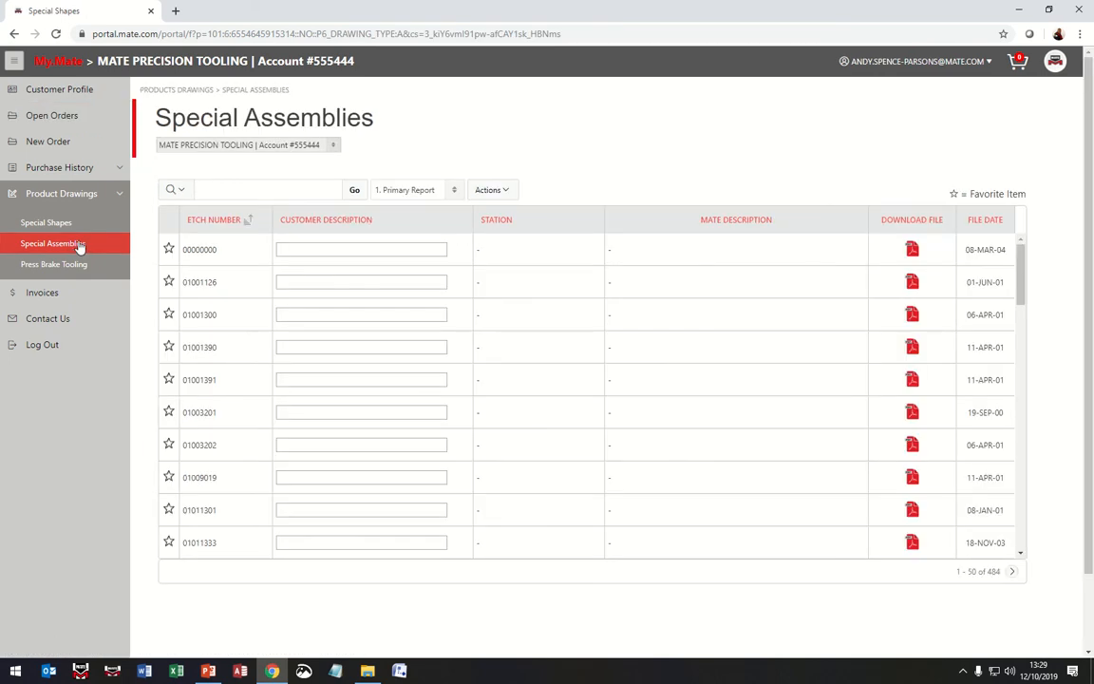
click(985, 221)
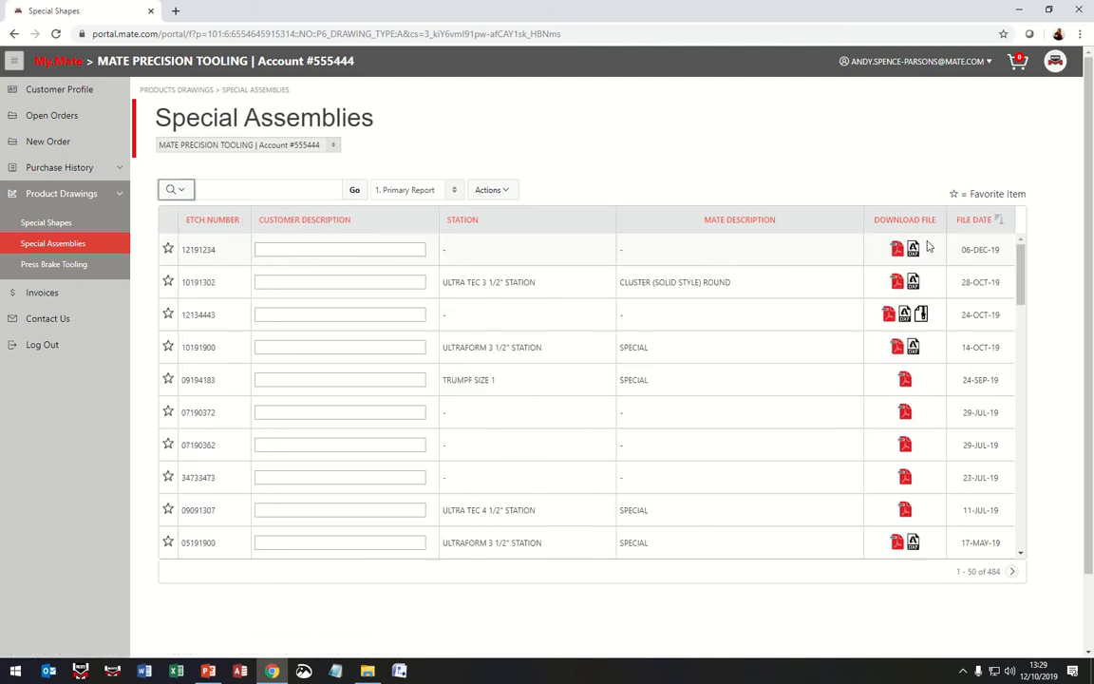
Step: Filter the drawings to Mate descriptions containing "emboss" and download the PDF for etch number 10161904
click(179, 190)
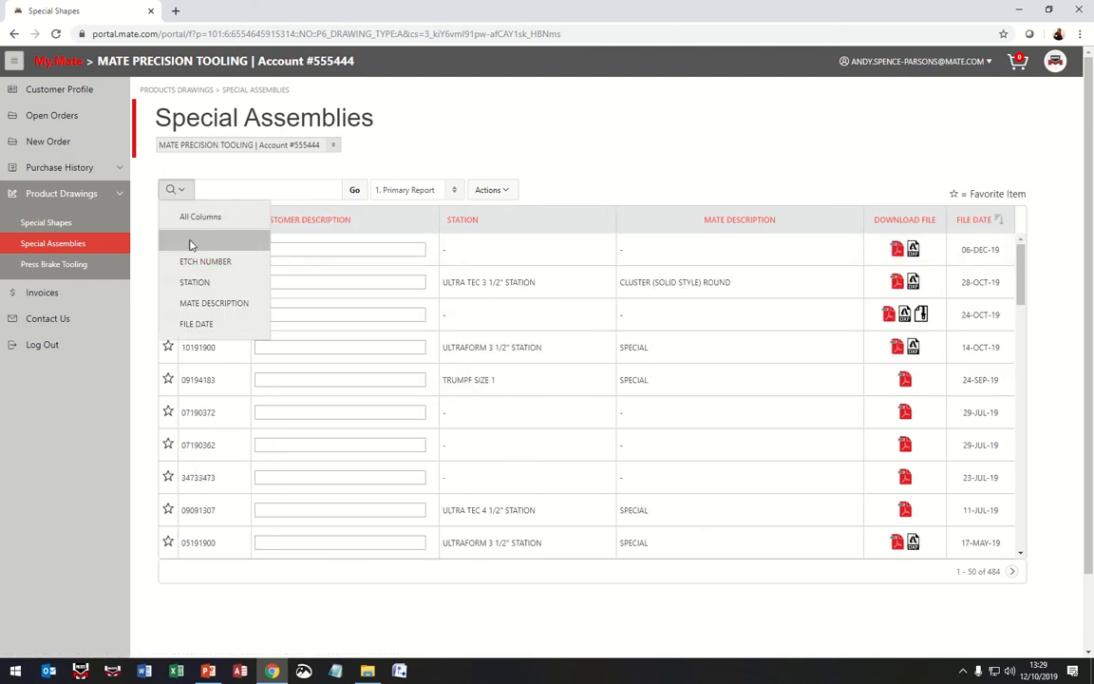
click(215, 304)
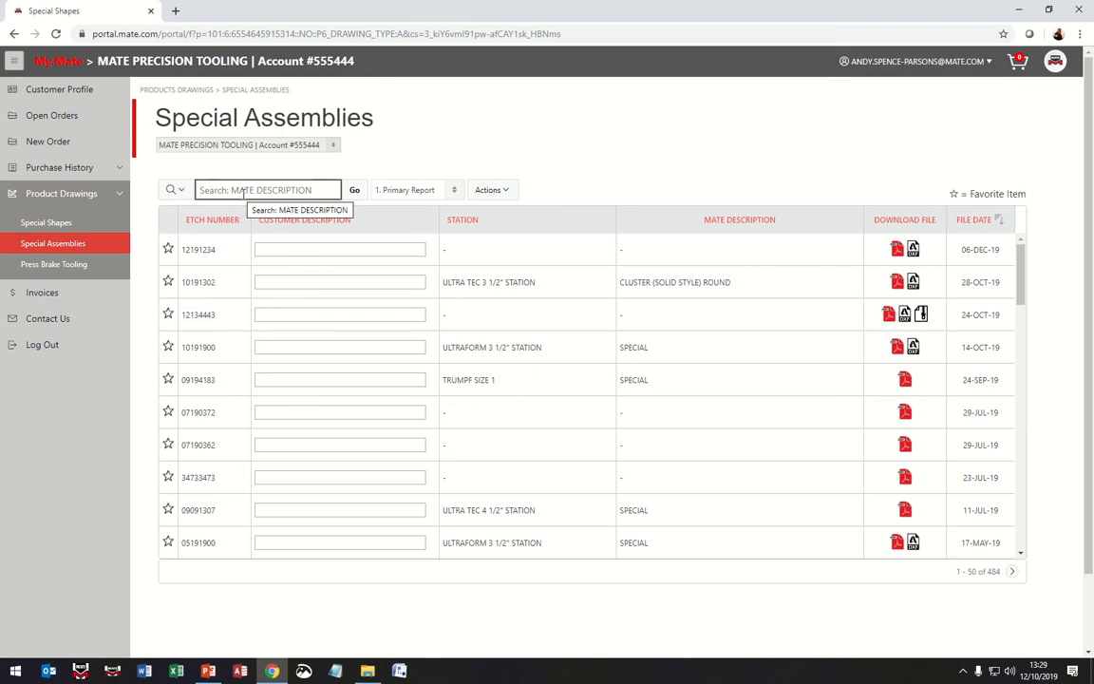
text(emb)
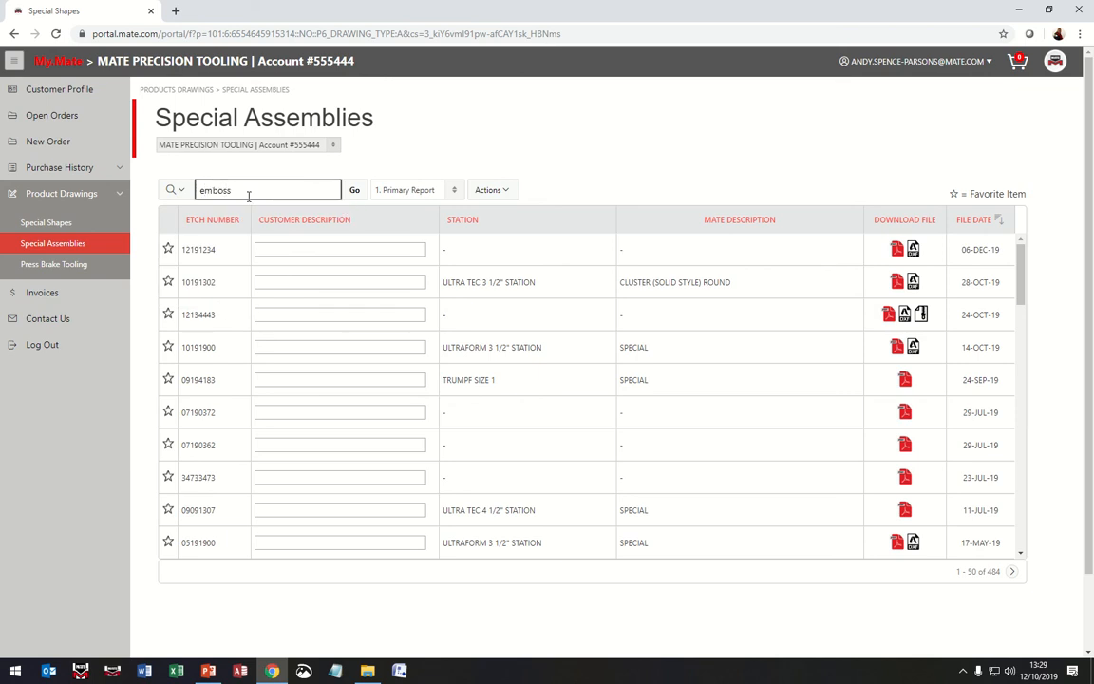
text(oss)
key(Return)
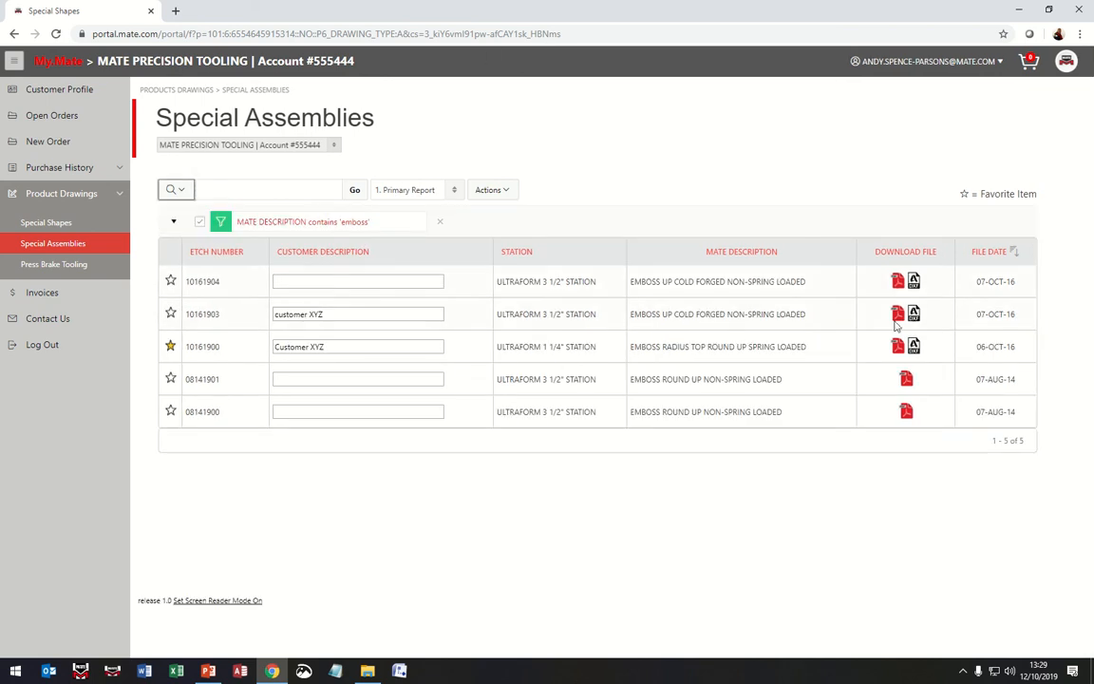
click(898, 283)
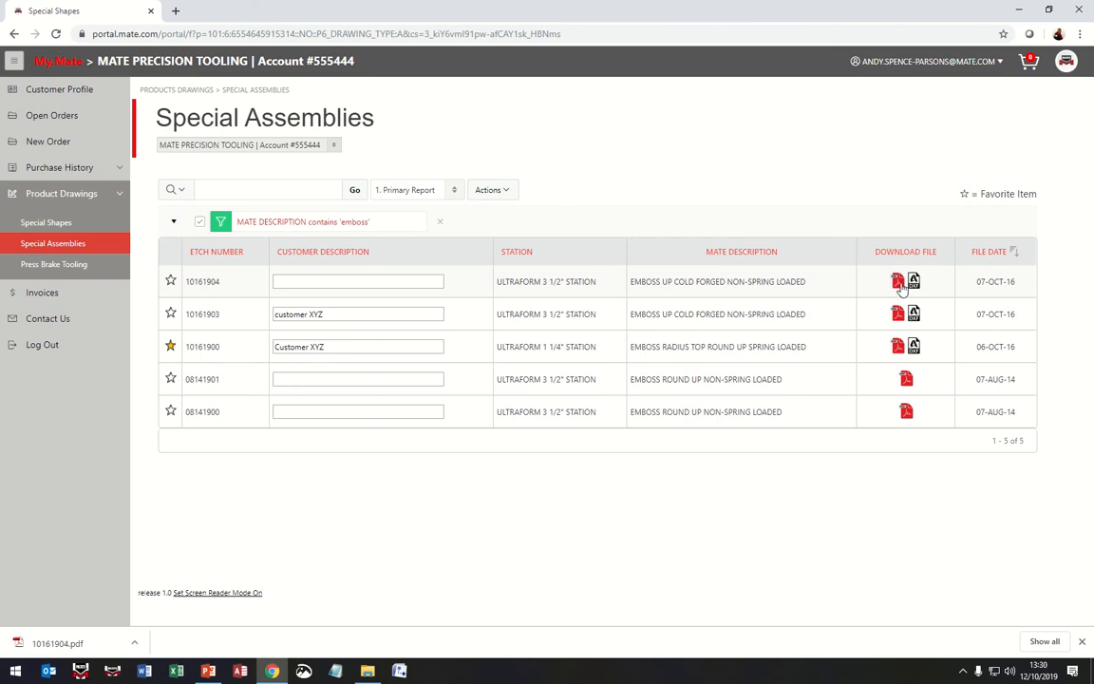
Step: Sort the invoices by order date, newest first, and download the single-item invoice dated 11/25/2019
click(54, 297)
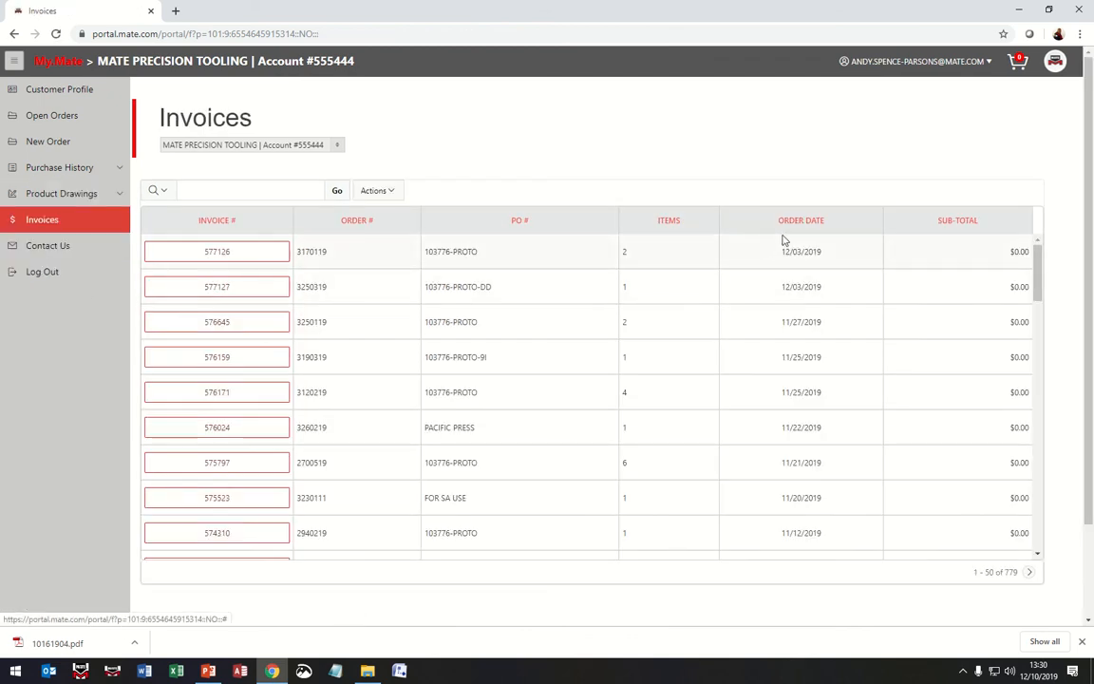
click(815, 226)
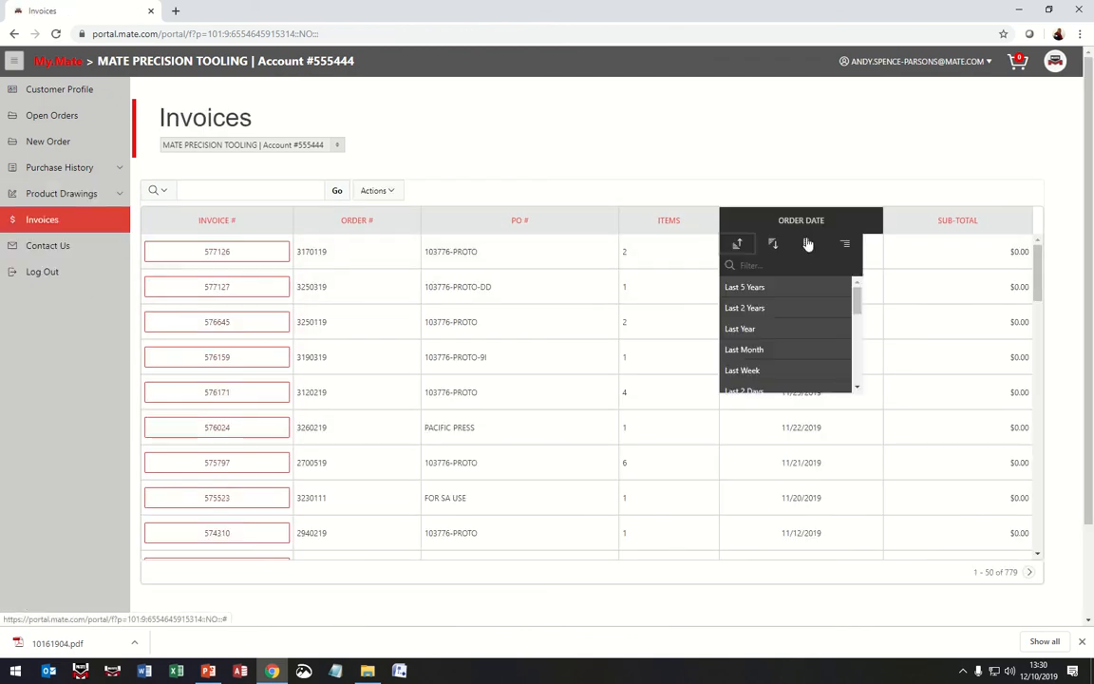
click(772, 246)
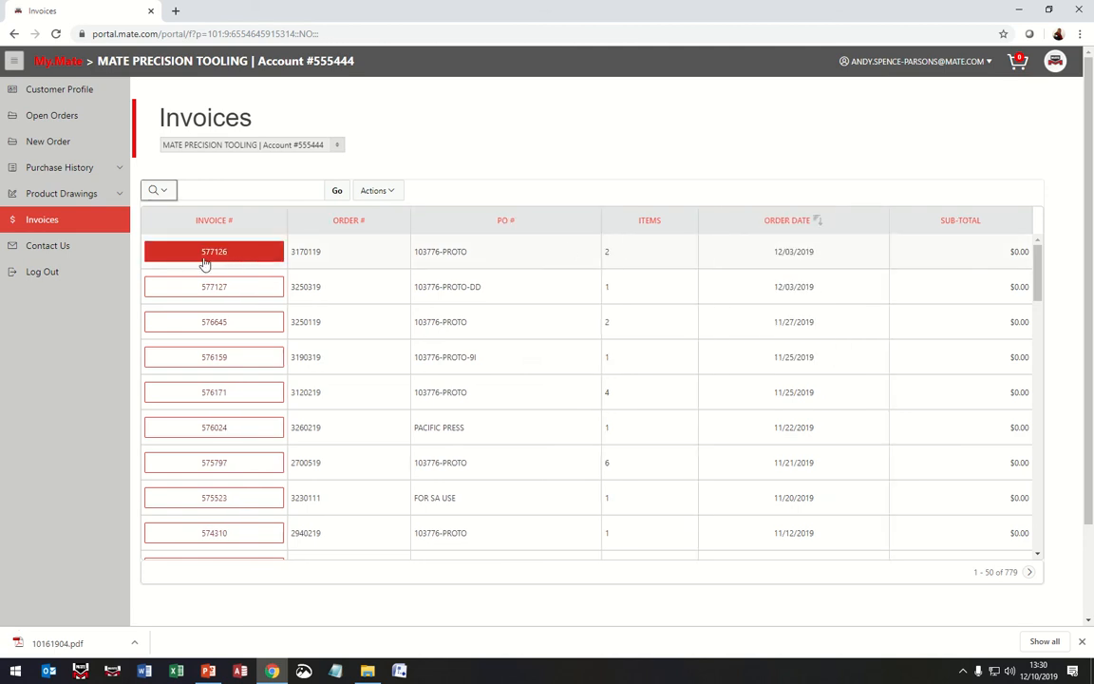
click(220, 365)
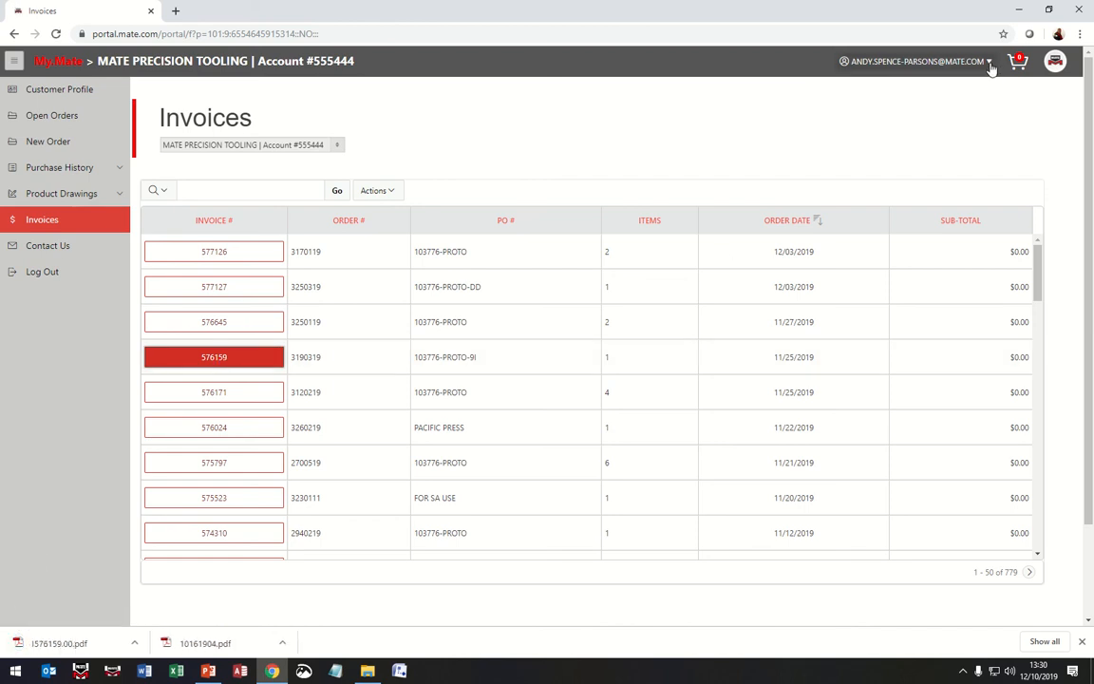
Step: View the customer profile's contact information and subscriptions, and log out of the portal
click(86, 91)
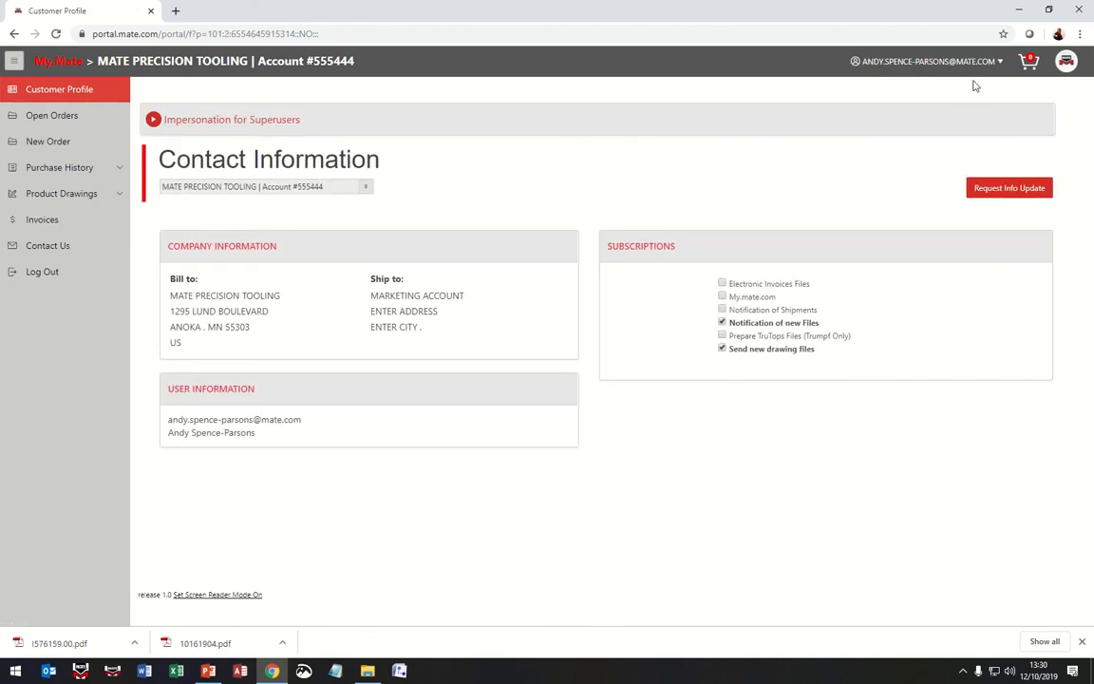
click(999, 63)
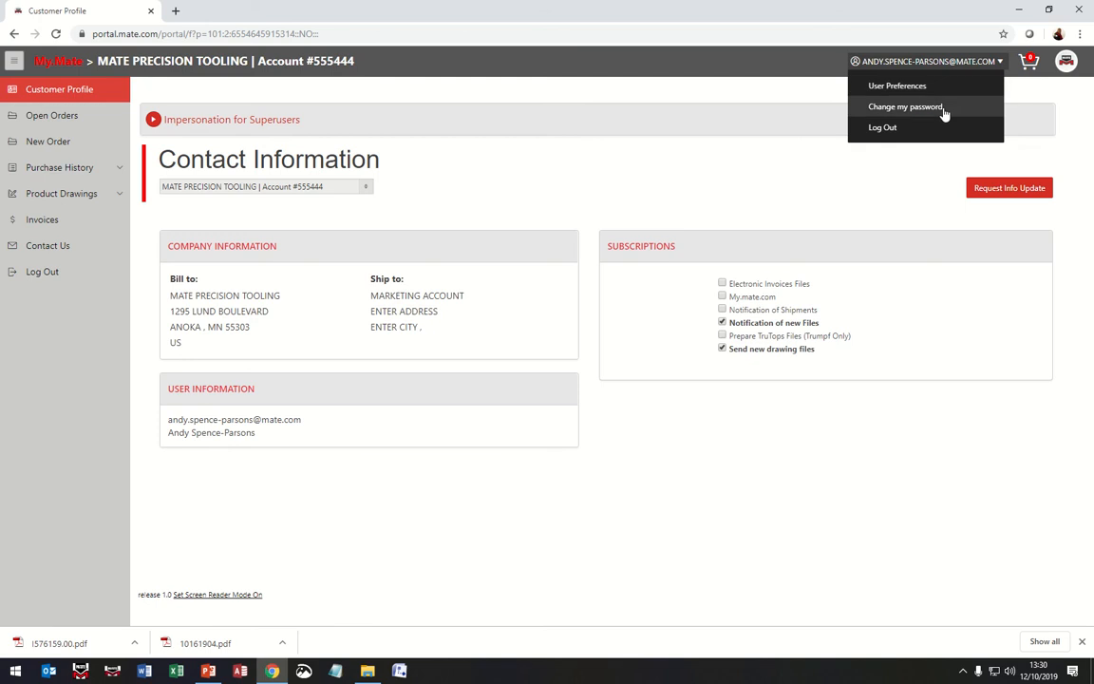
click(883, 127)
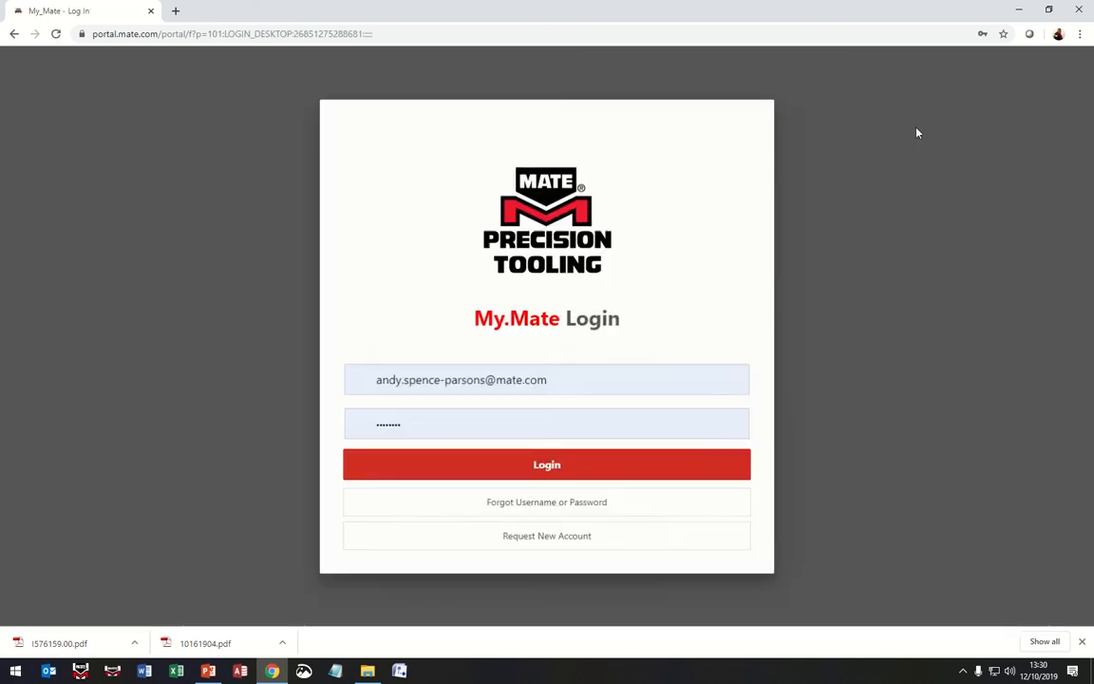